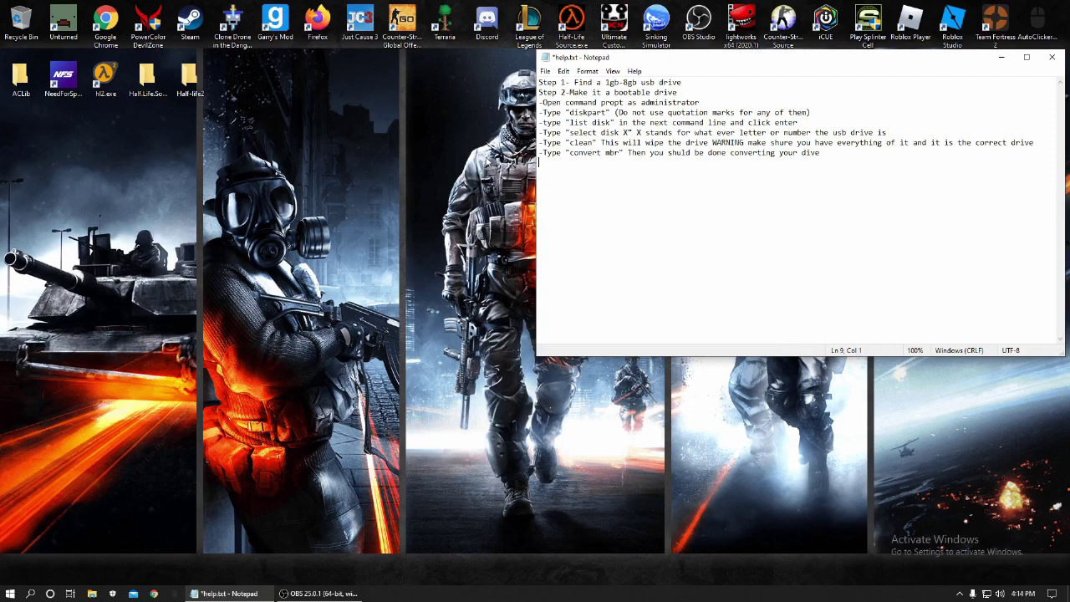
# Highlight the 'Find a drive' and step 2 lines in the instruction notes
pyautogui.moveTo(575, 82); pyautogui.dragTo(602, 82)
pyautogui.moveTo(659, 81); pyautogui.dragTo(683, 77)
pyautogui.click(685, 79)
pyautogui.click(677, 92)
pyautogui.moveTo(677, 92)
pyautogui.mouseDown()
pyautogui.moveTo(654, 92)
pyautogui.moveTo(678, 92)
pyautogui.mouseUp()
pyautogui.moveTo(570, 92); pyautogui.dragTo(637, 91)
pyautogui.click(687, 94)
pyautogui.click(489, 265)
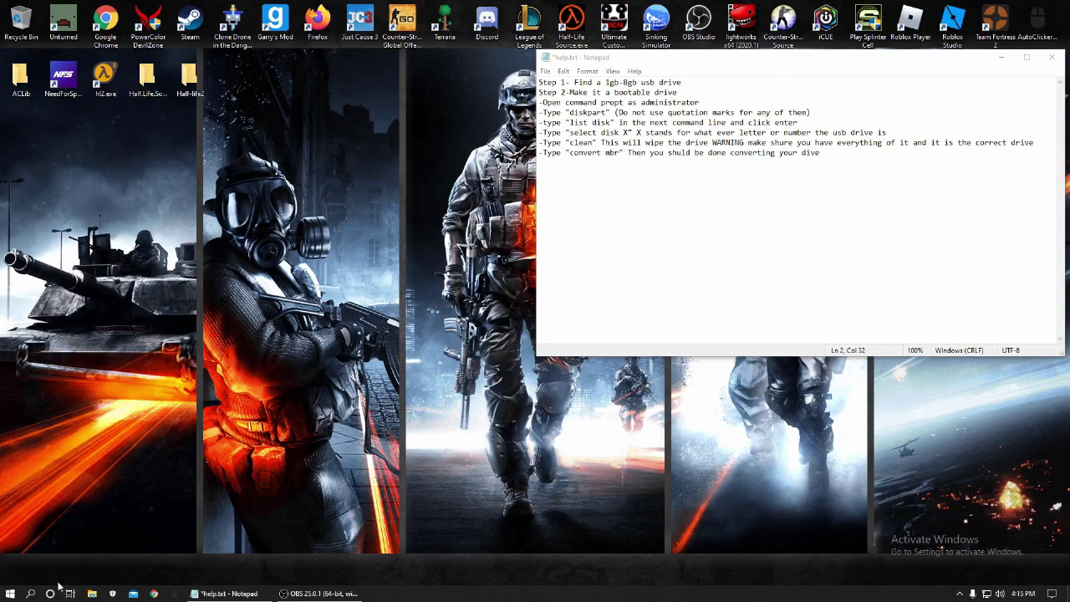
# Launch Command Prompt as administrator and start DiskPart
pyautogui.click(30, 593)
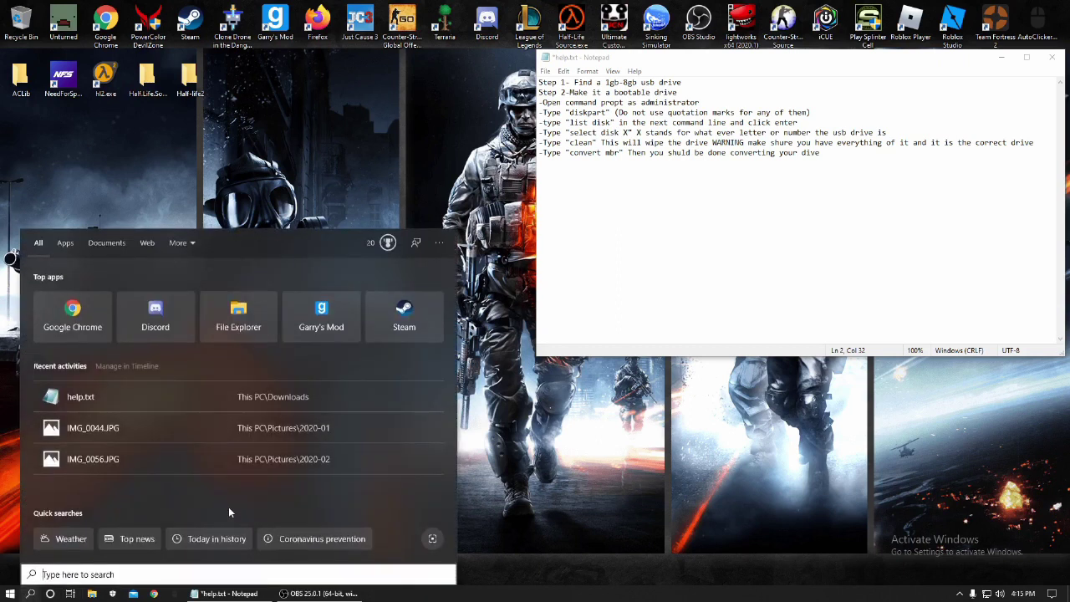
pyautogui.write('comm')
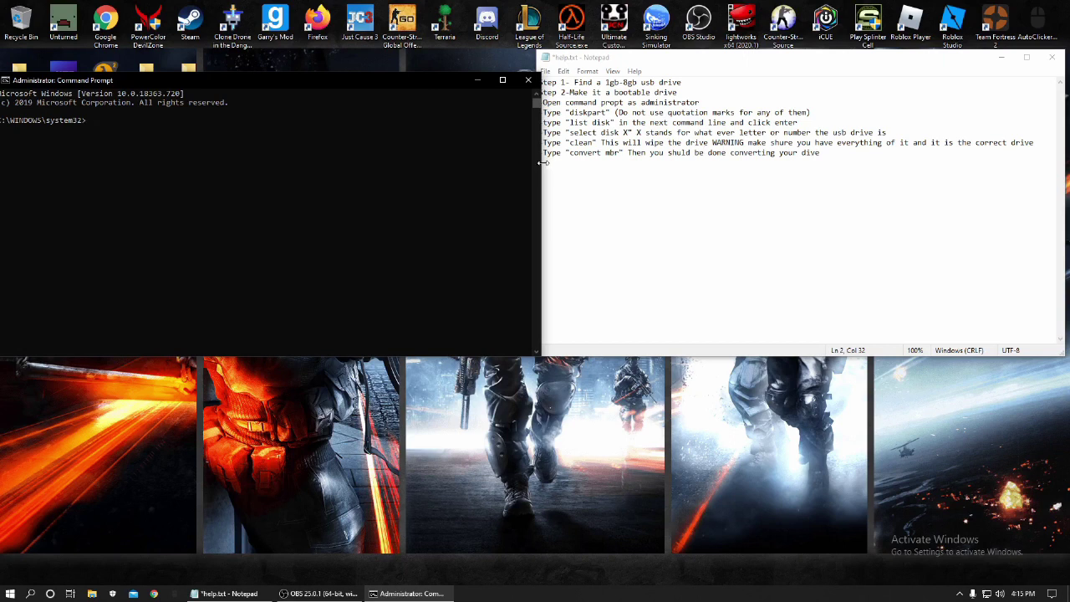
pyautogui.write('diskpart')
pyautogui.press('Return')
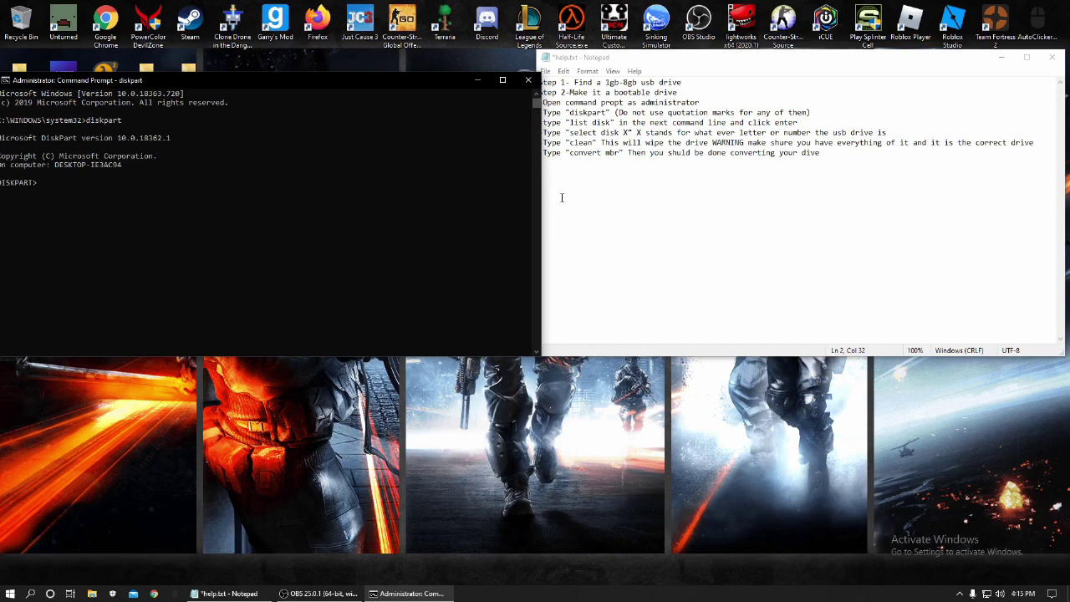
# List the disks, showing Disk 2 at 980 MB, and enter select disk 2
pyautogui.write('list disk')
pyautogui.press('Return')
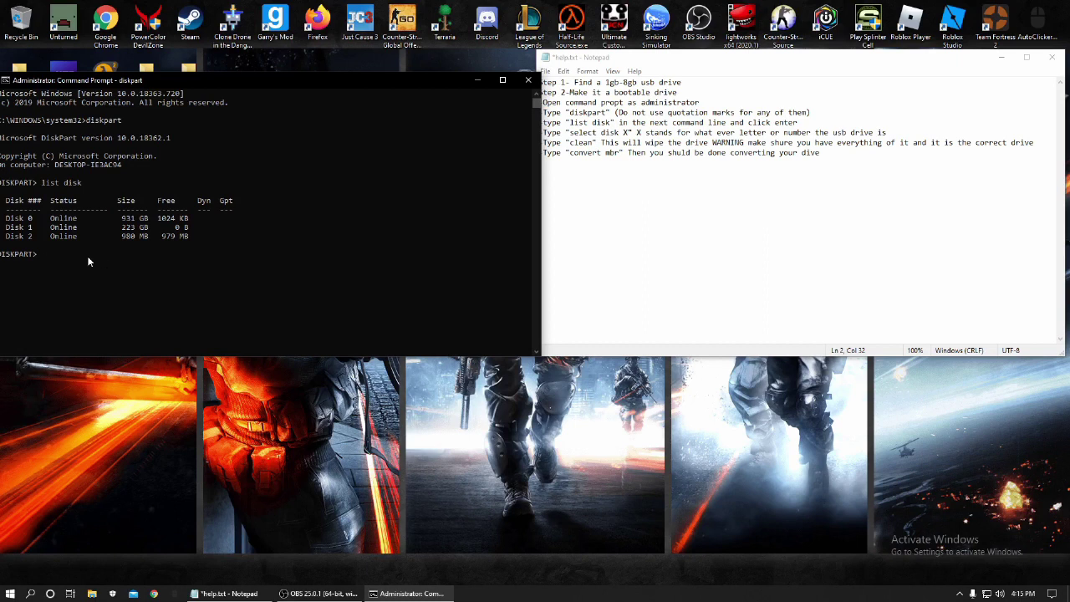
pyautogui.write('elect disk 2')
# Select disk 2 in DiskPart, run clean on it, and convert it to MBR
pyautogui.press('Return')
pyautogui.moveTo(223, 81); pyautogui.dragTo(227, 74)
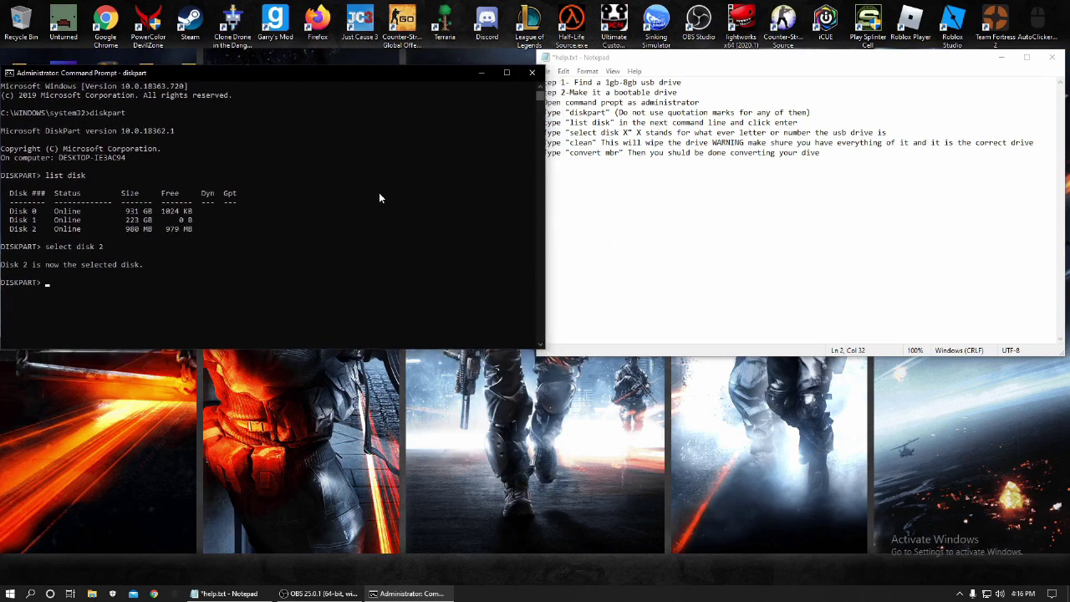
pyautogui.write('clean')
pyautogui.press('Return')
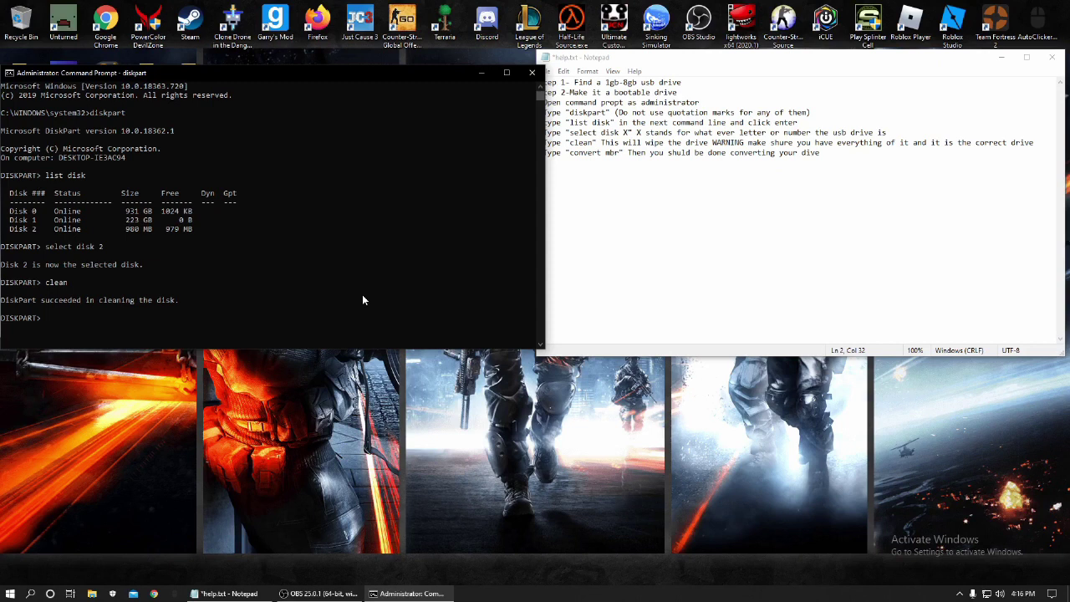
pyautogui.write('convert mbr')
pyautogui.press('Return')
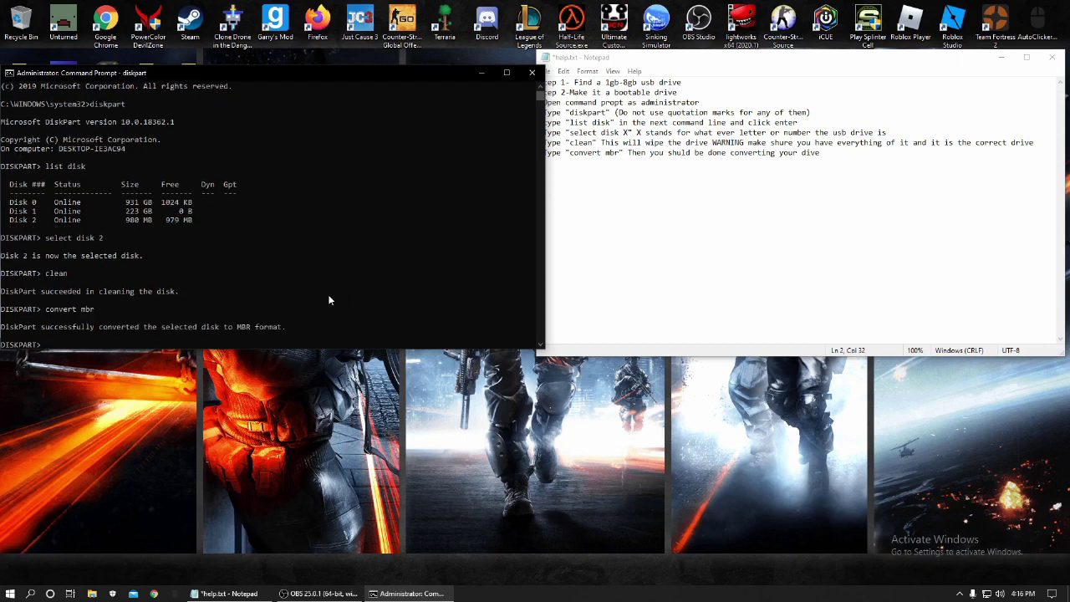
# Close the console and launch Create and format hard disk partitions (Disk Management)
pyautogui.click(532, 74)
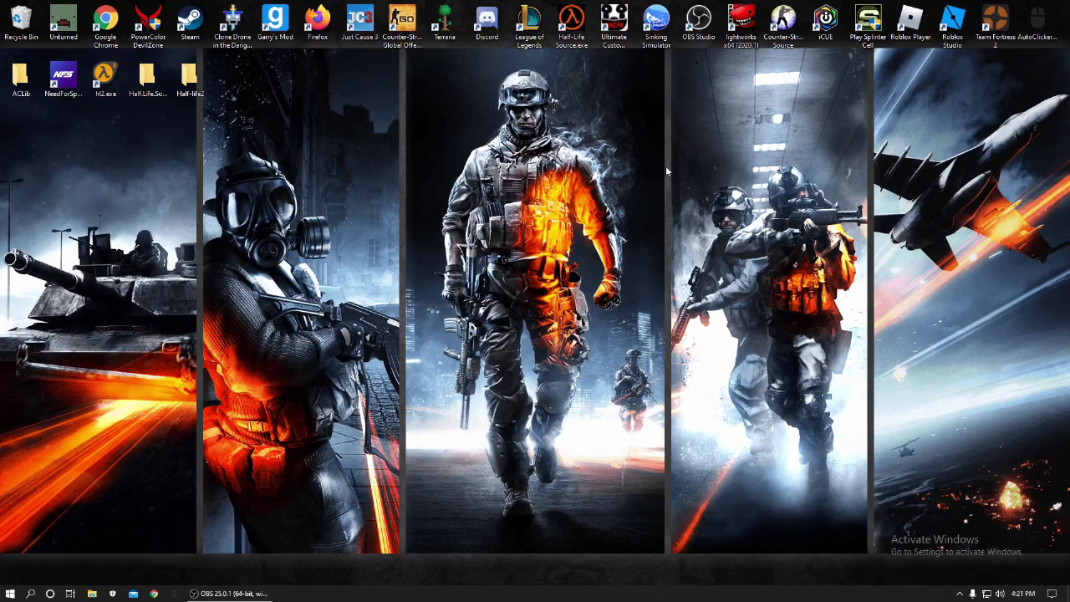
pyautogui.click(31, 593)
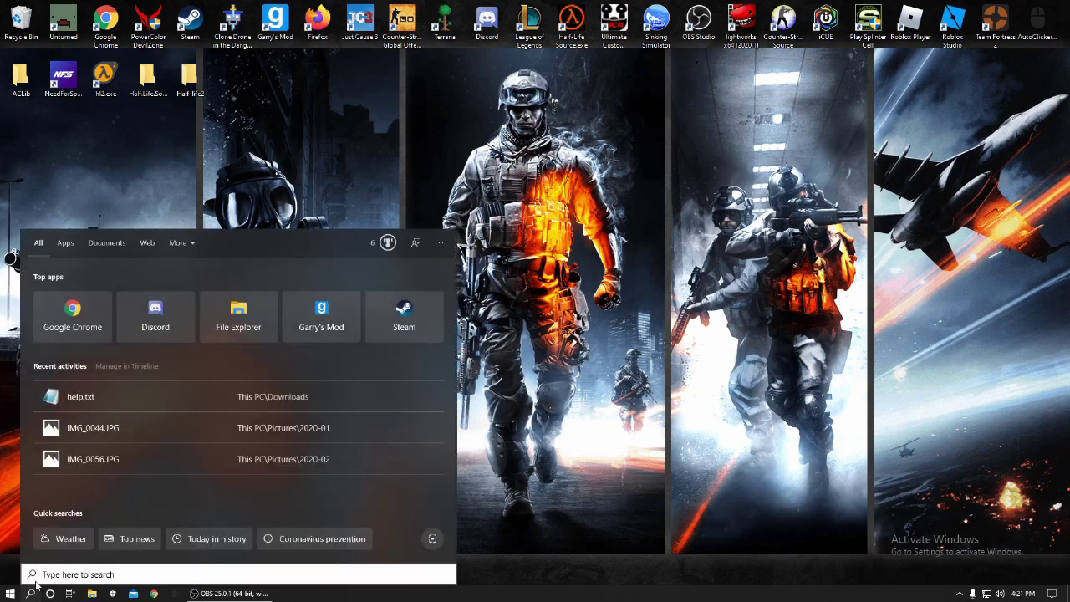
pyautogui.write('disk')
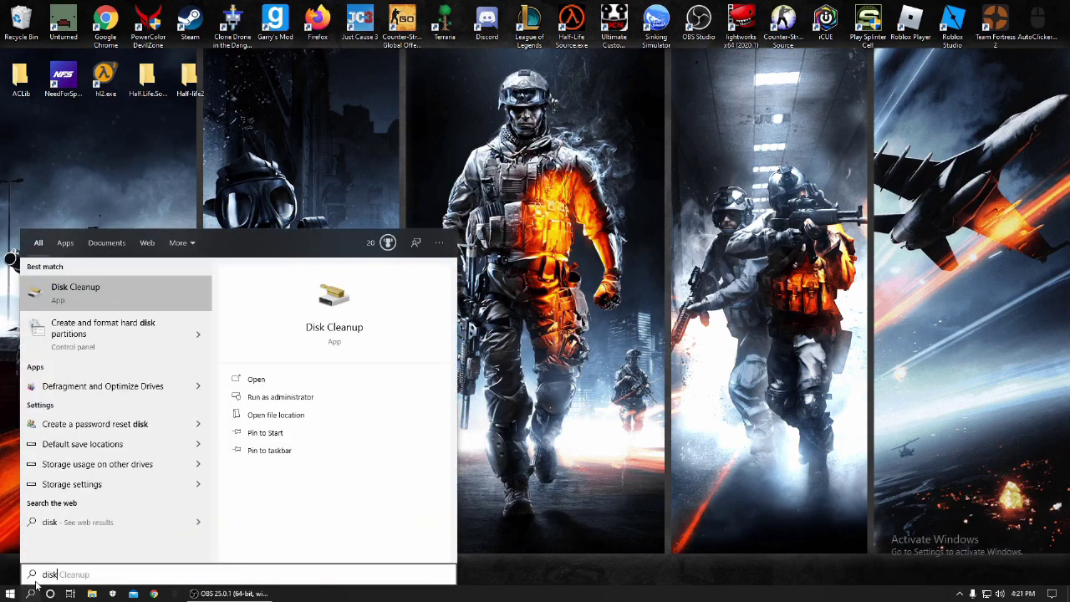
pyautogui.click(131, 336)
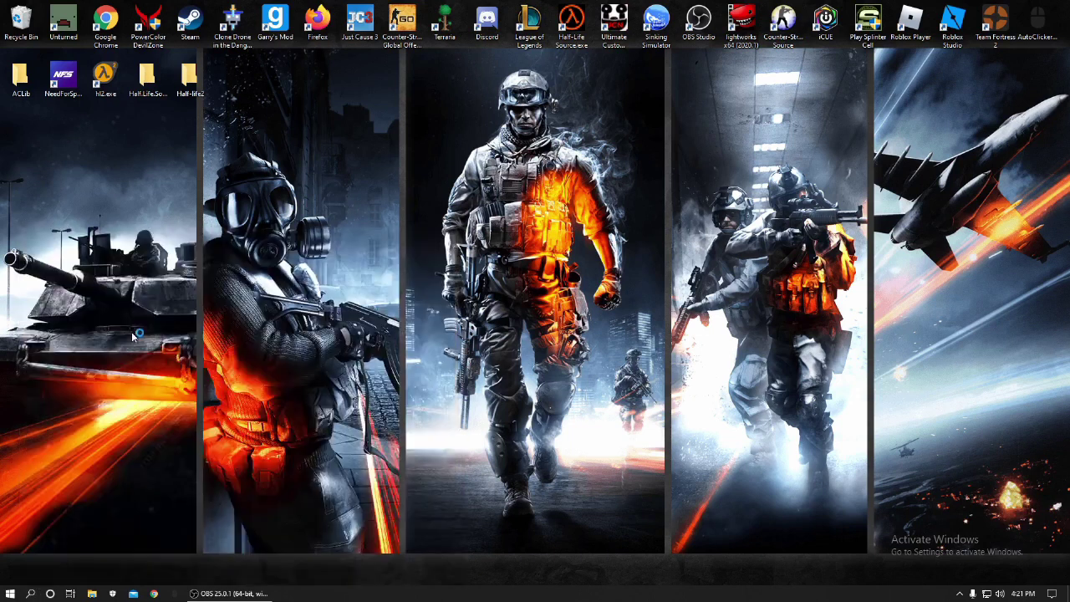
# Bring up the new-volume options for Disk 2's 980 MB unallocated space
pyautogui.moveTo(270, 71); pyautogui.dragTo(478, 88)
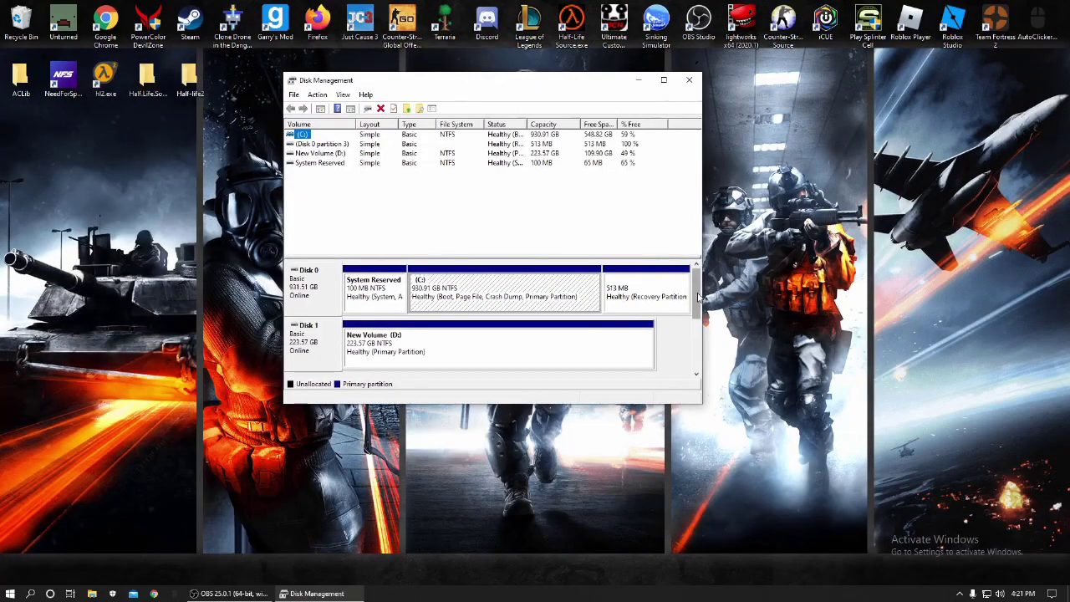
pyautogui.scroll(-3, 501, 310)
pyautogui.click(357, 294)
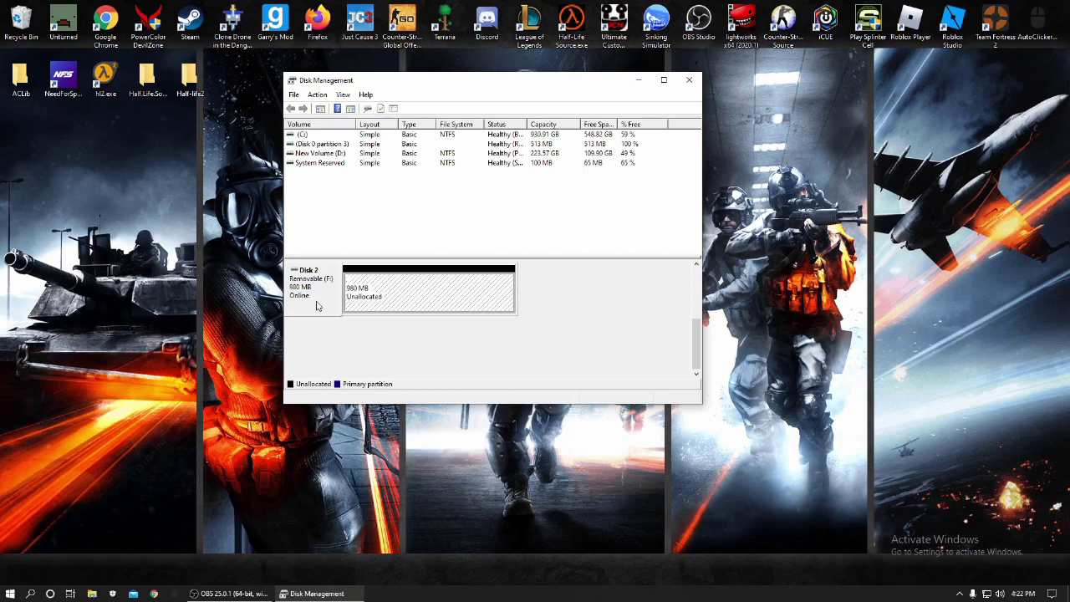
pyautogui.rightClick(385, 304)
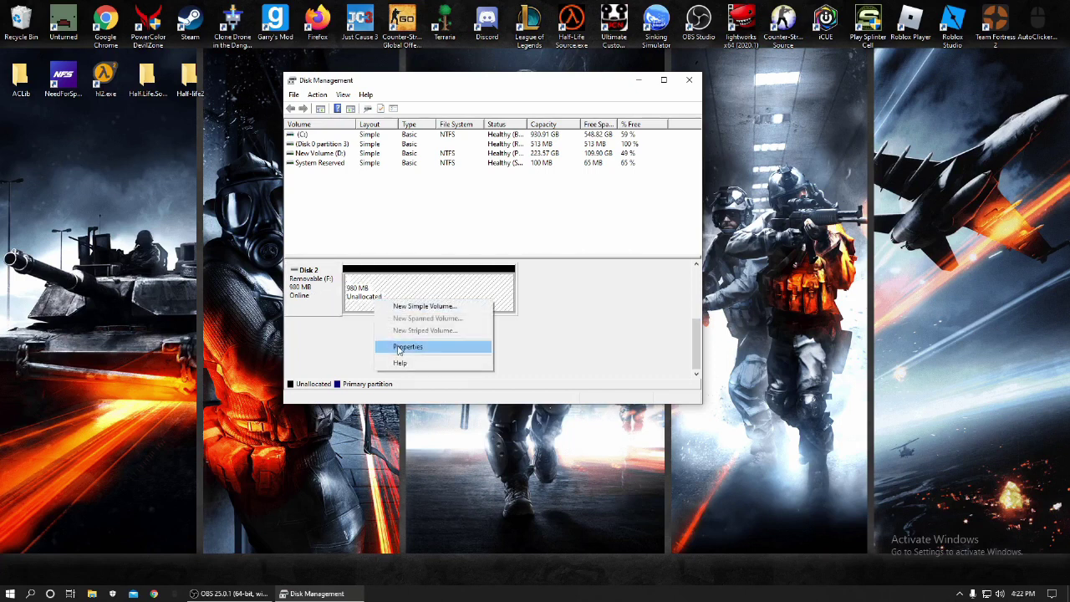
# Create a New Simple Volume on Disk 2 using the full 978 MB, drive letter E, and NTFS
pyautogui.click(412, 308)
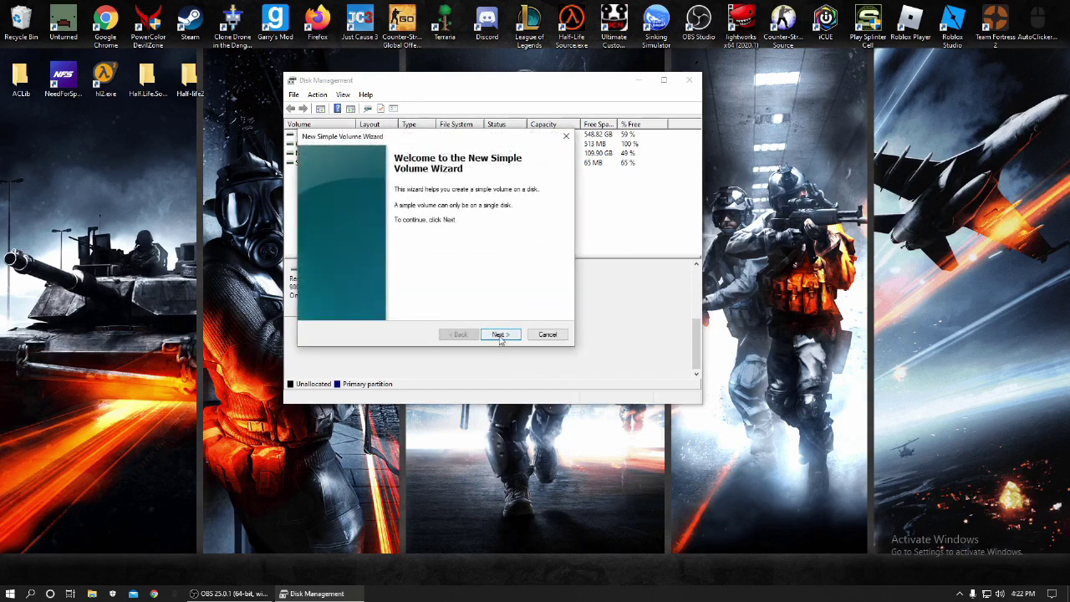
pyautogui.click(499, 335)
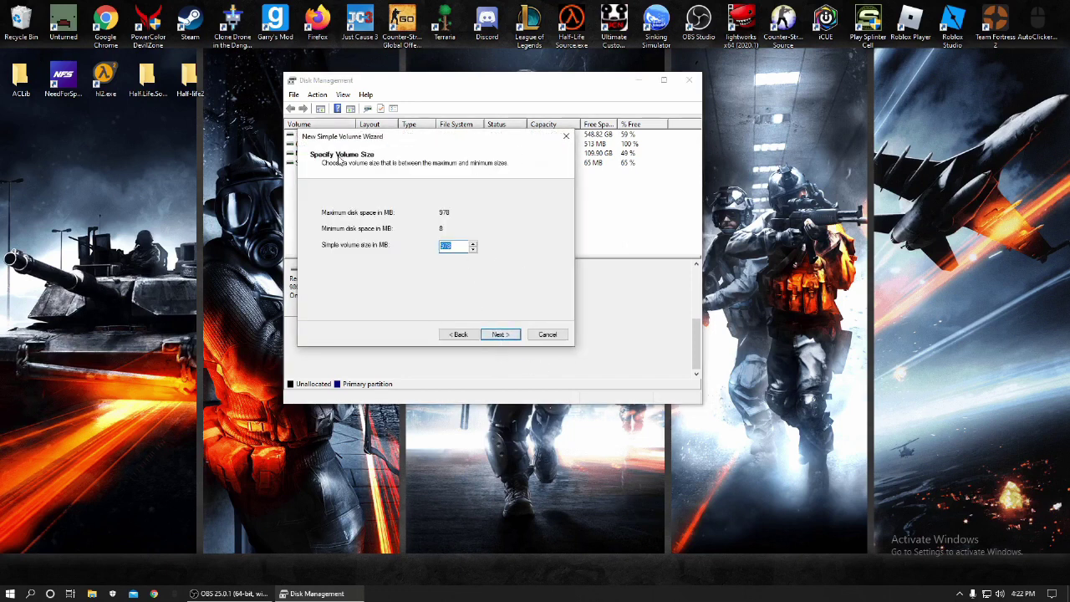
pyautogui.click(500, 334)
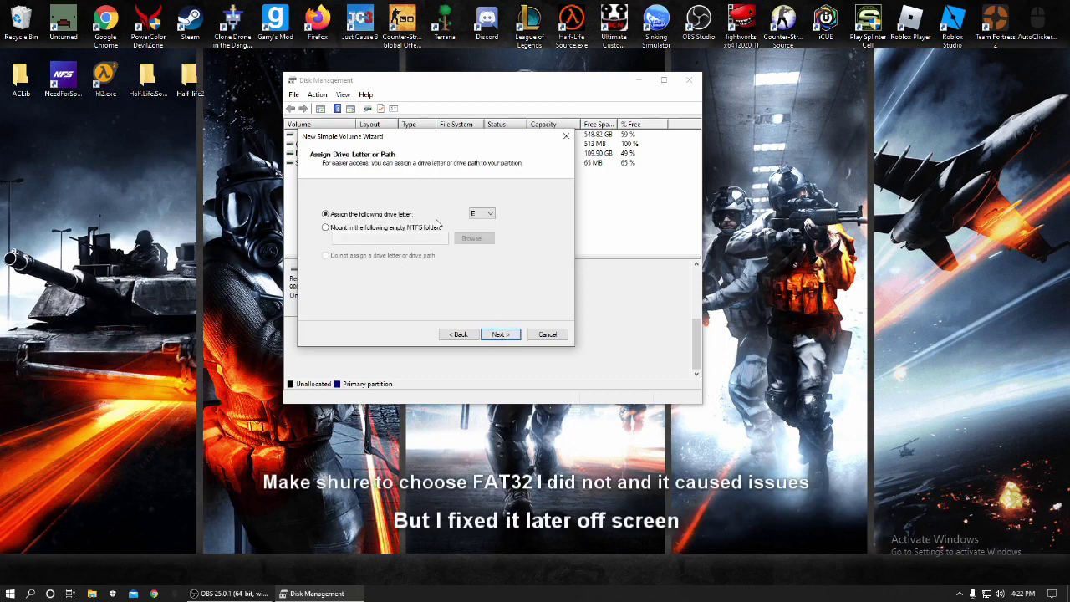
pyautogui.click(482, 214)
pyautogui.click(506, 336)
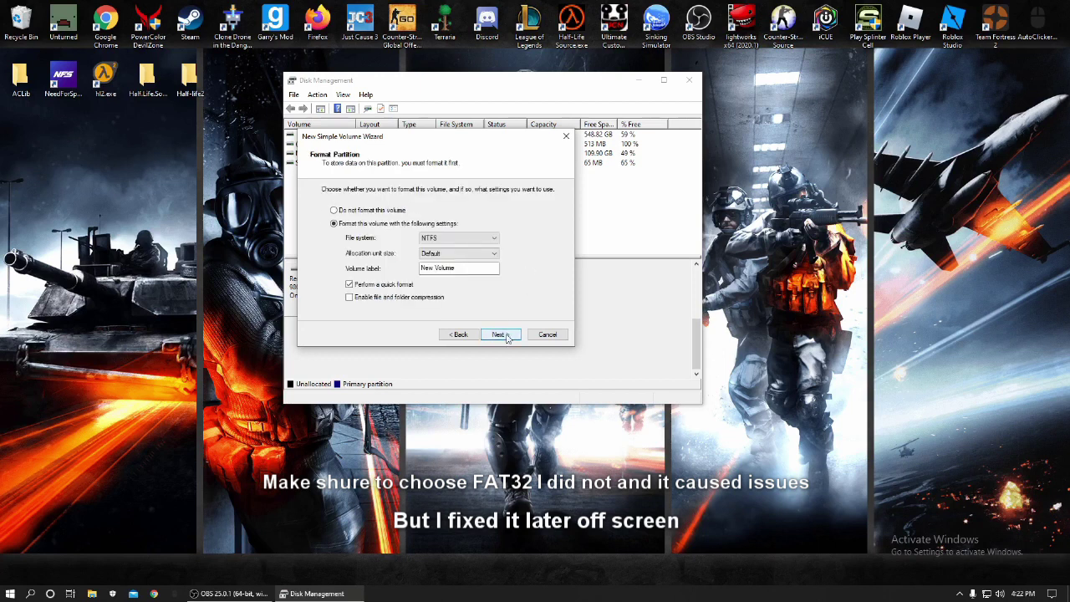
pyautogui.click(466, 239)
pyautogui.click(468, 240)
pyautogui.click(499, 334)
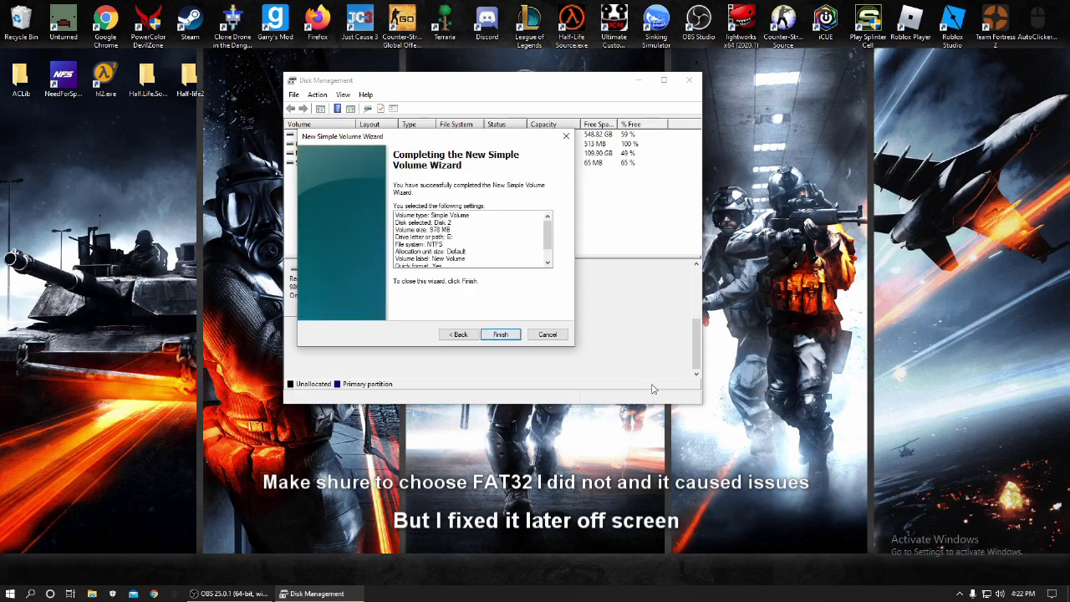
pyautogui.click(500, 334)
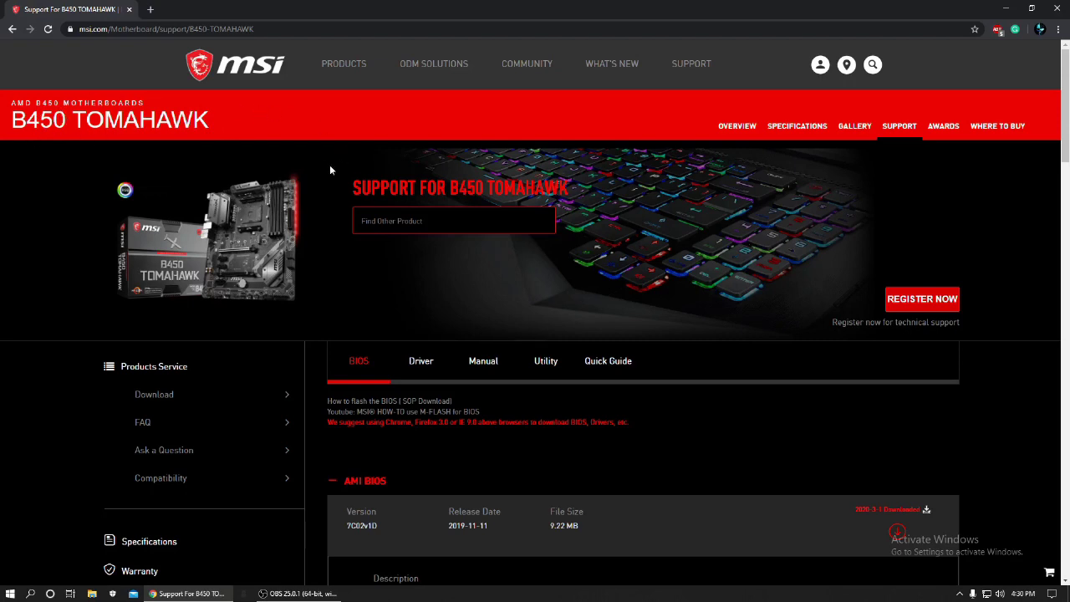
pyautogui.scroll(-1, 490, 246)
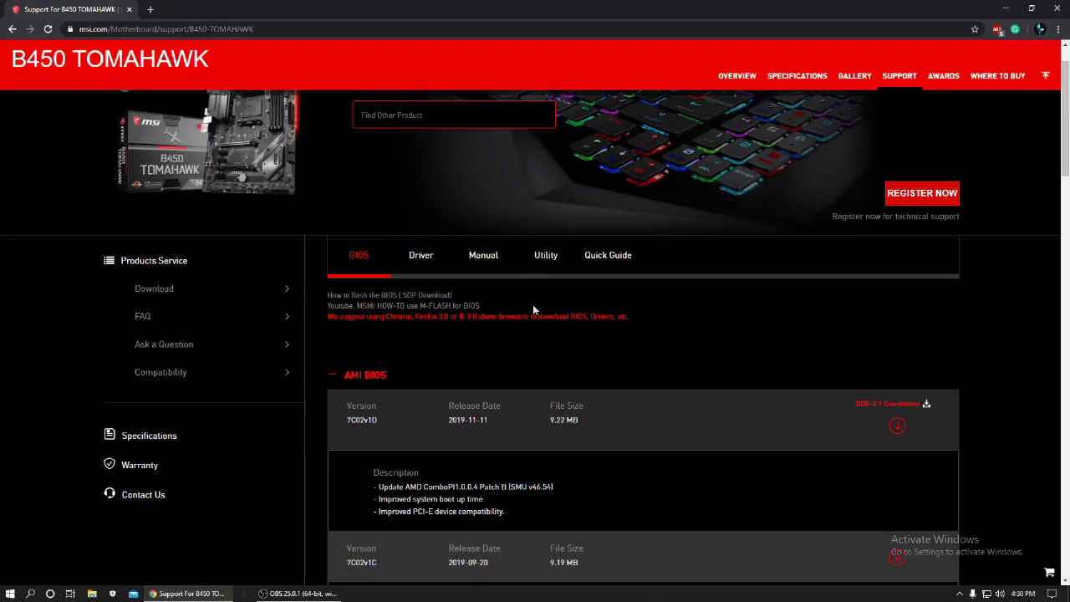
pyautogui.scroll(-3, 664, 345)
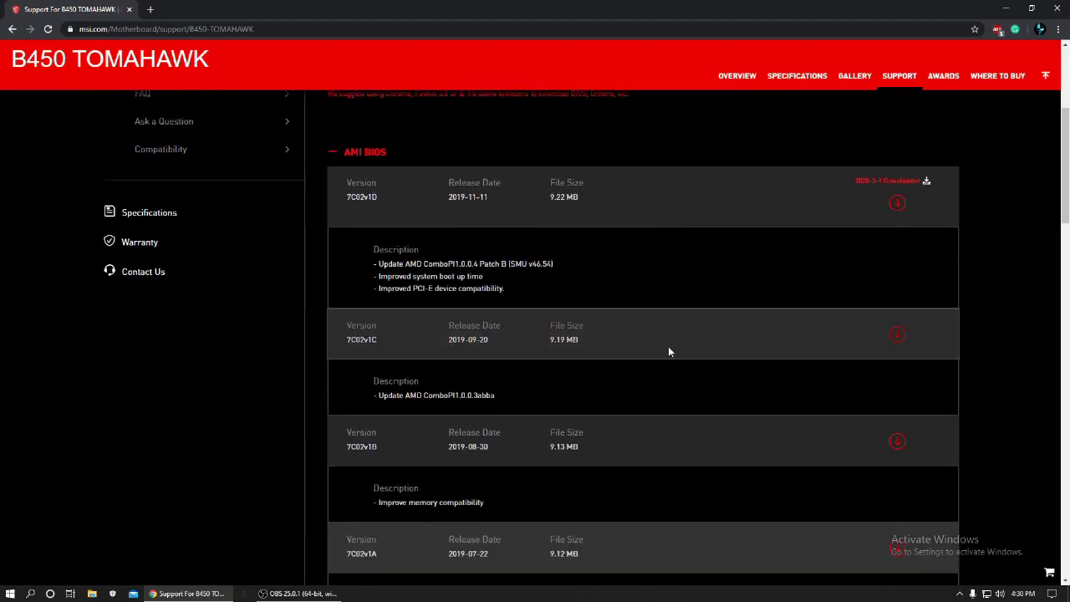
pyautogui.scroll(-1, 640, 377)
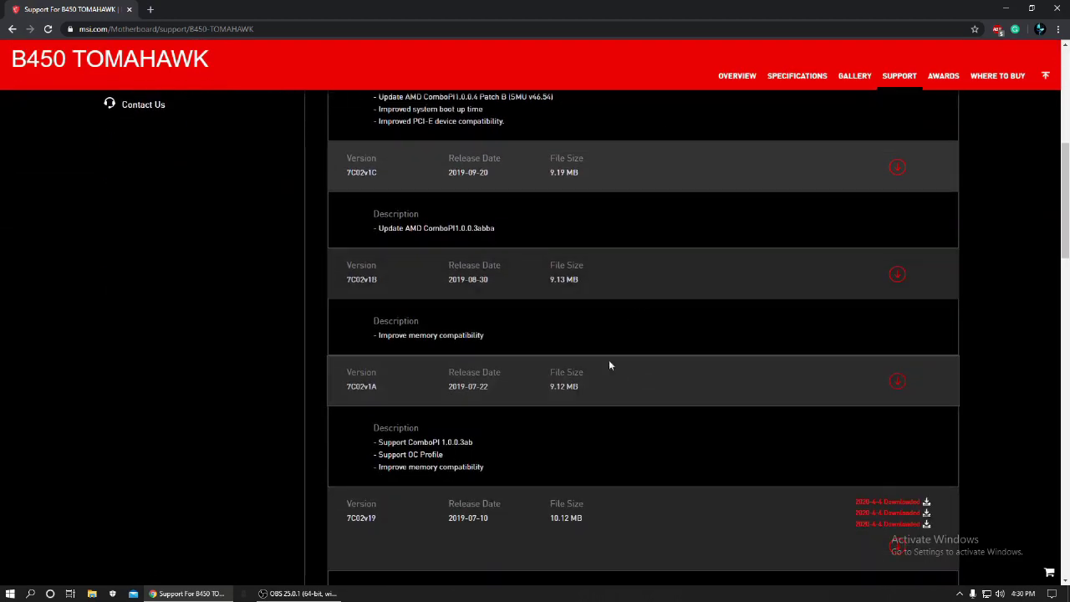
pyautogui.scroll(1, 593, 229)
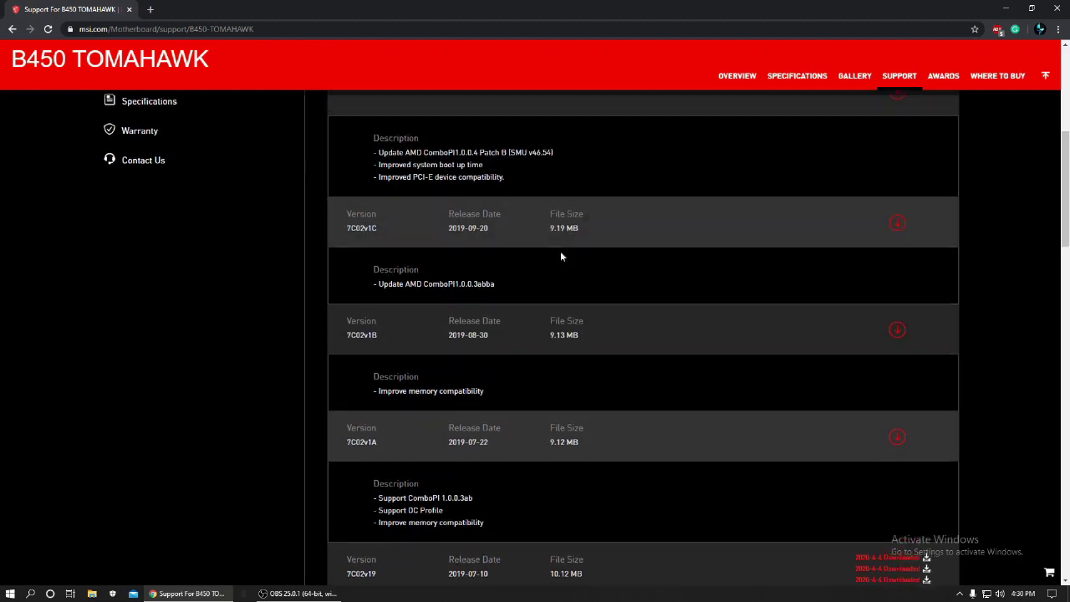
pyautogui.scroll(-4, 588, 263)
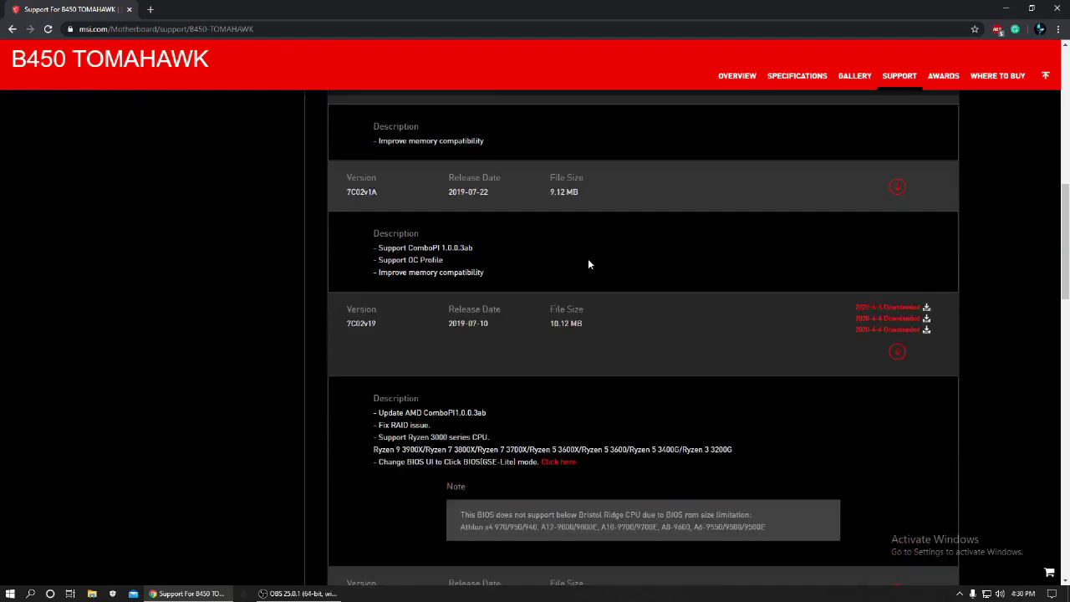
pyautogui.scroll(1, 557, 229)
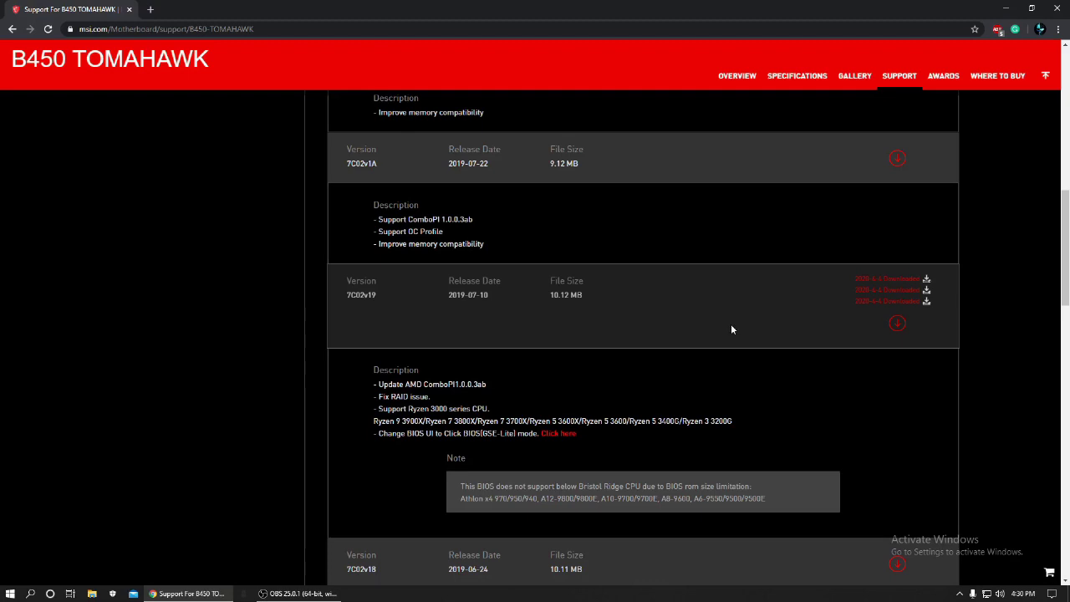
pyautogui.scroll(5, 691, 319)
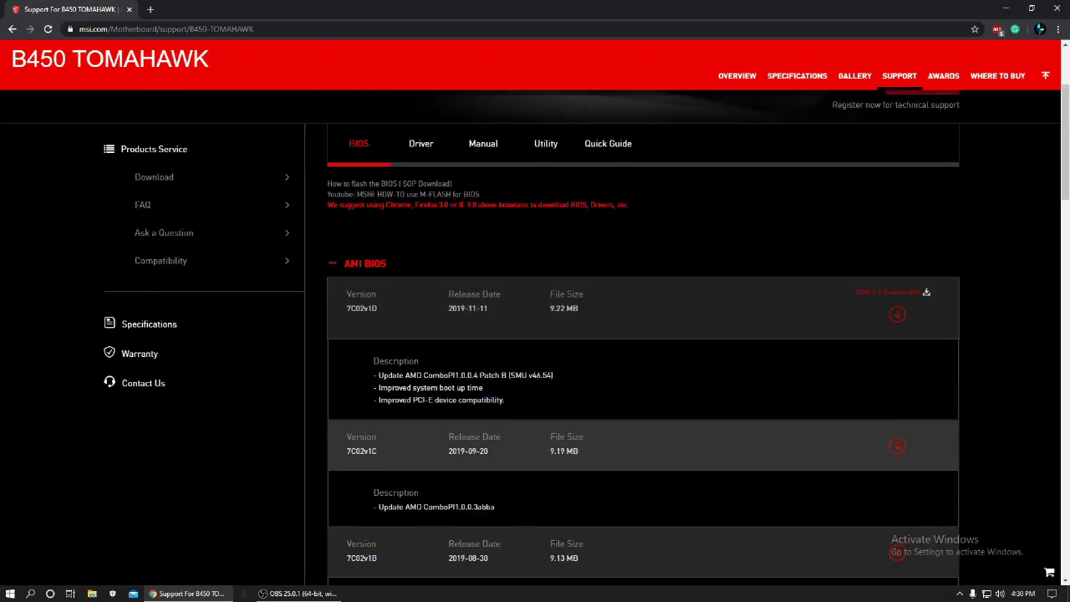
pyautogui.scroll(-5, 403, 312)
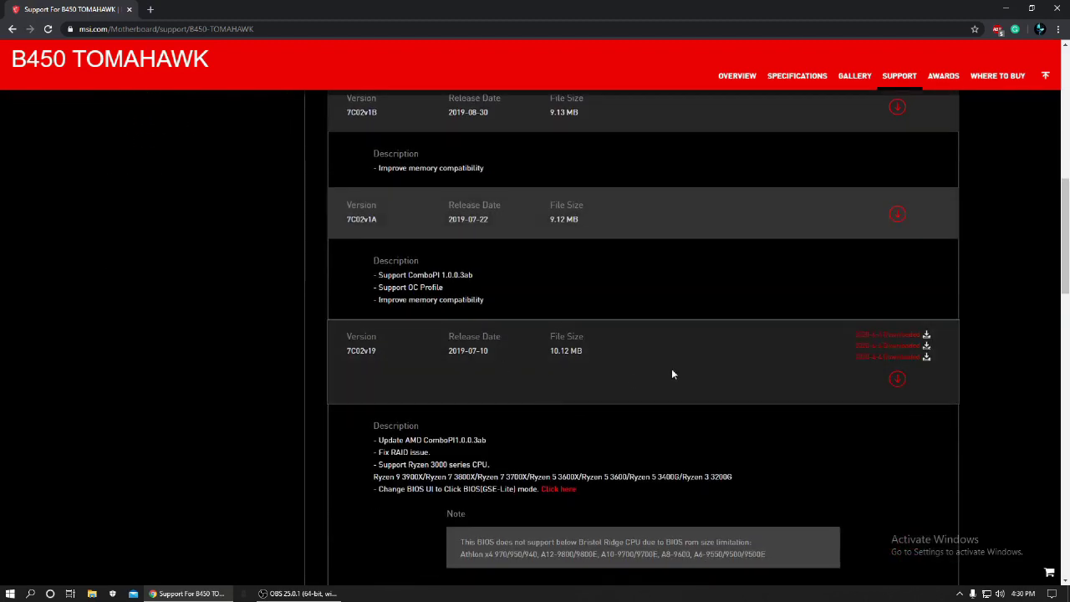
pyautogui.scroll(5, 468, 338)
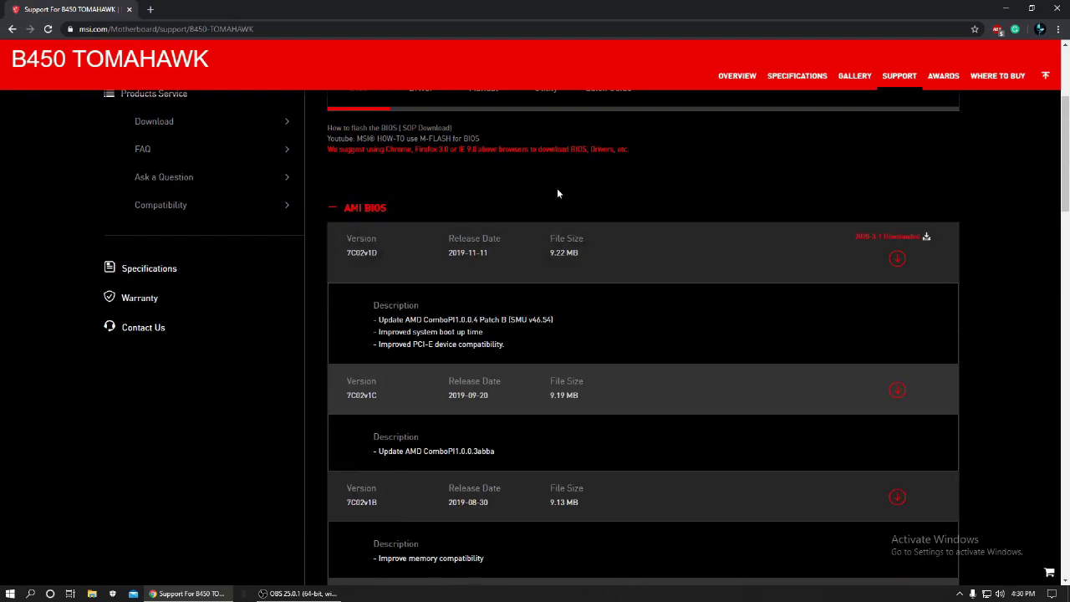
pyautogui.scroll(-4, 630, 231)
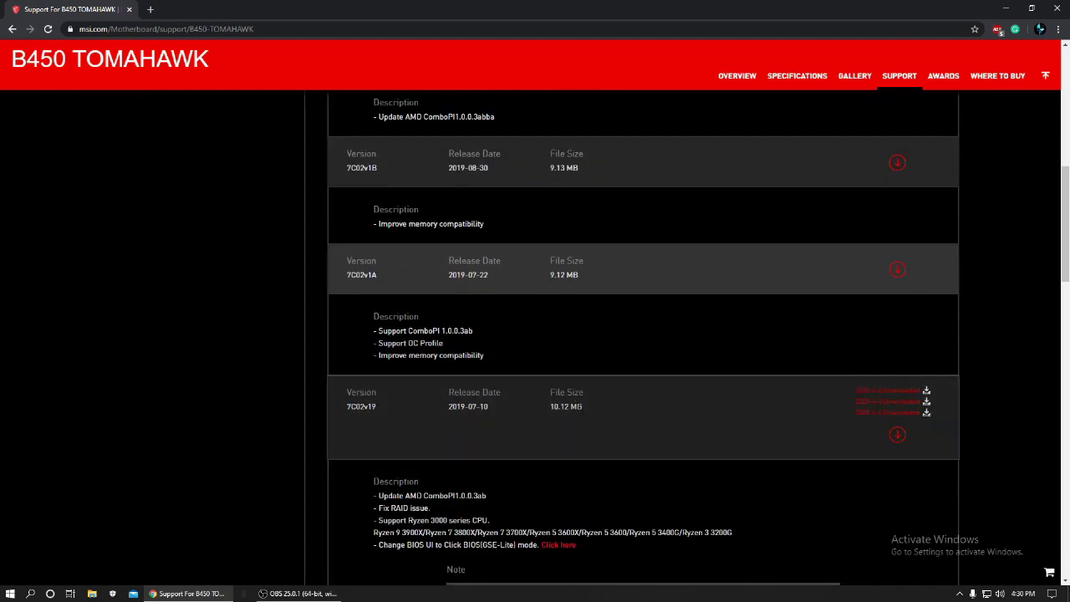
pyautogui.scroll(4, 576, 401)
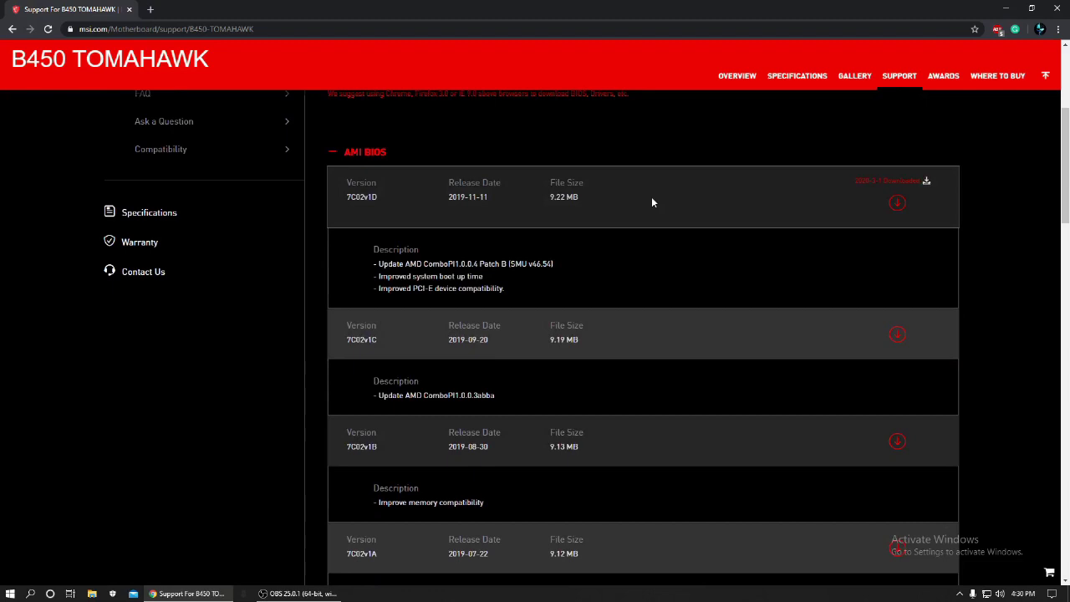
pyautogui.scroll(-4, 623, 209)
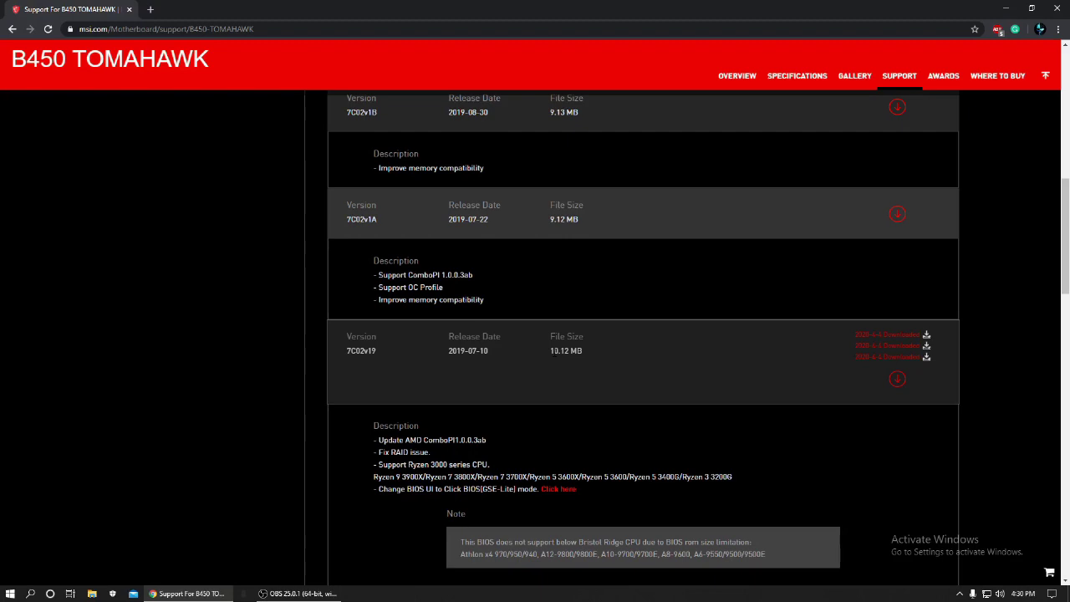
pyautogui.click(897, 378)
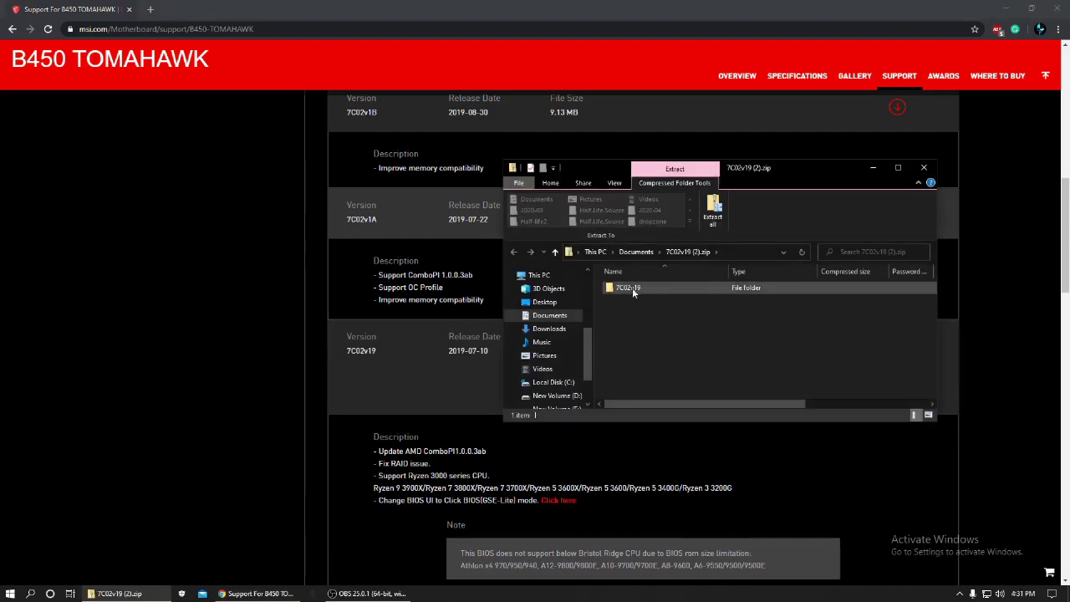
# With Chrome minimized, extract 7C02v19.zip into a 7C02v19 folder on the desktop
pyautogui.click(923, 167)
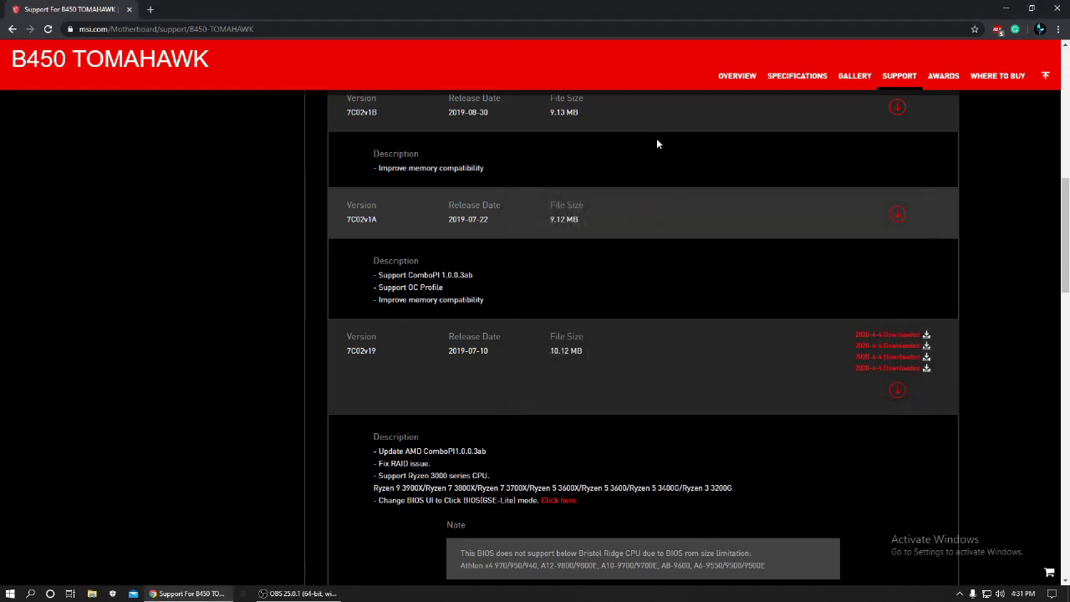
pyautogui.click(1005, 7)
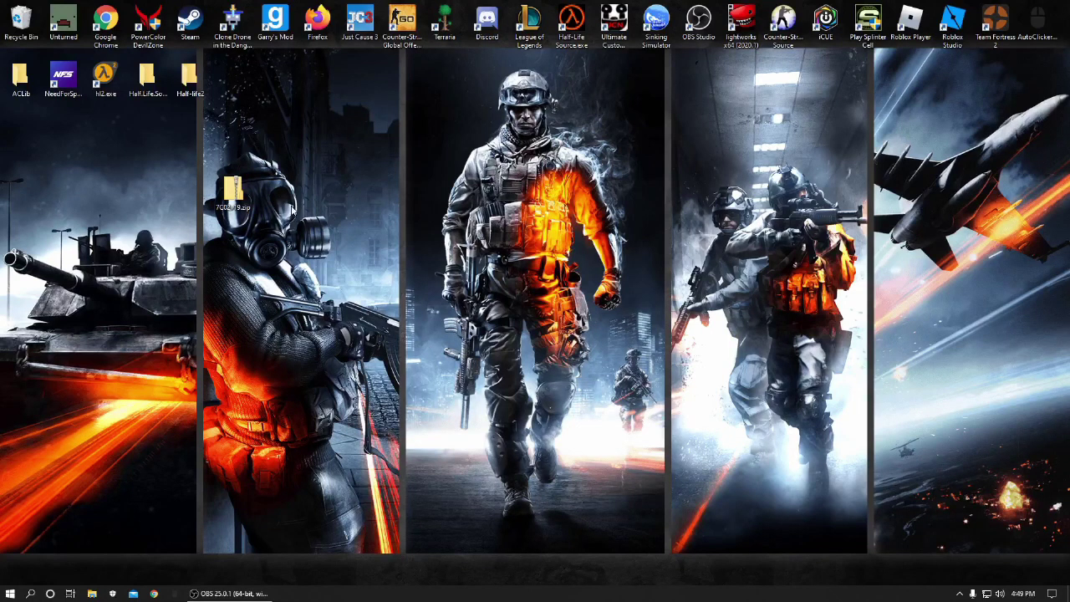
pyautogui.moveTo(238, 194); pyautogui.dragTo(584, 190)
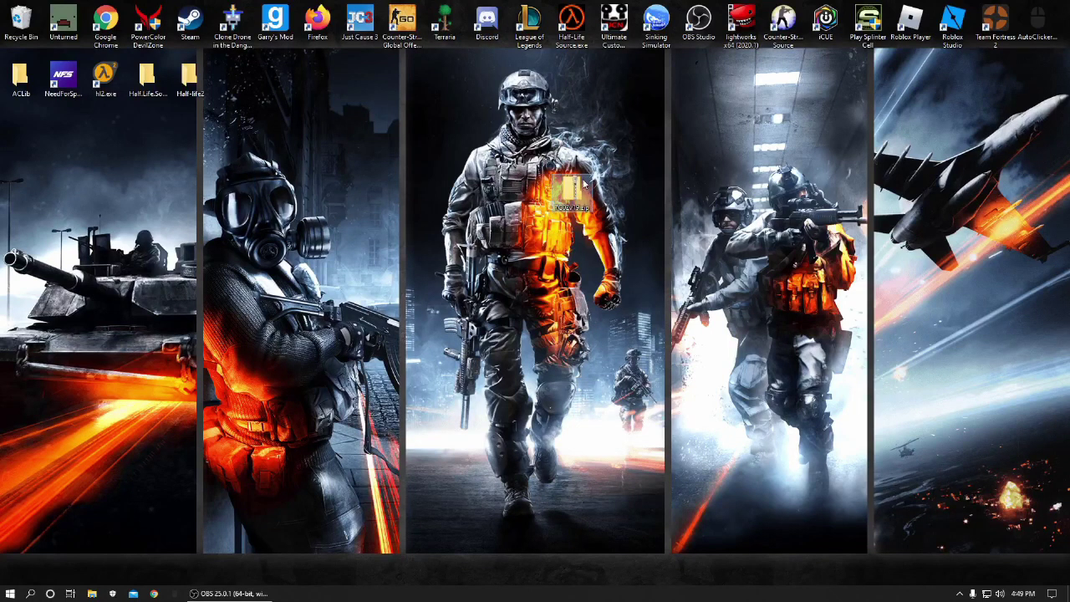
pyautogui.rightClick(585, 191)
pyautogui.click(622, 207)
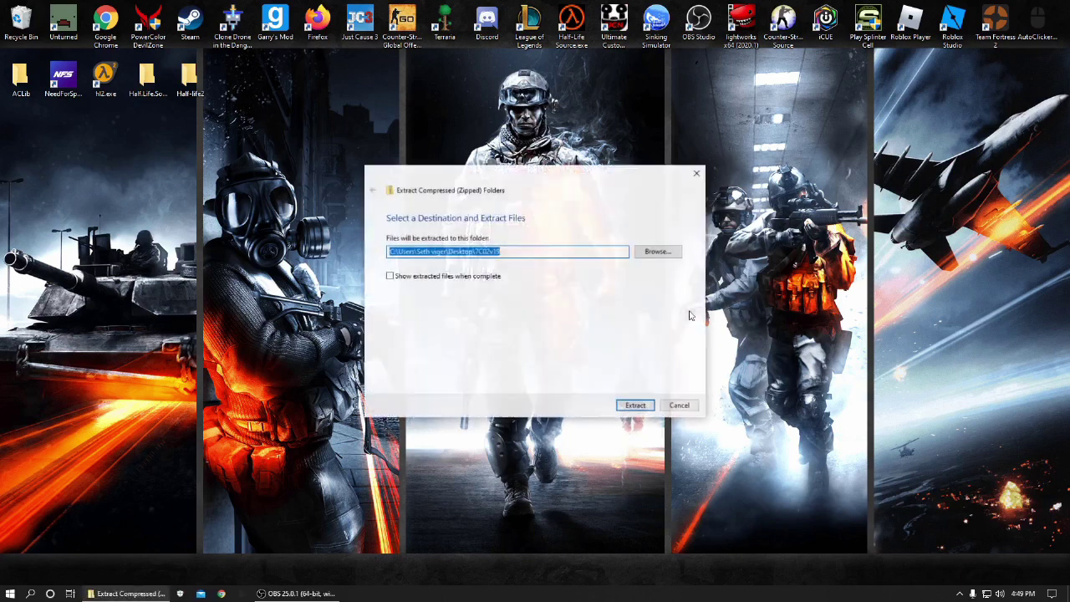
pyautogui.click(637, 406)
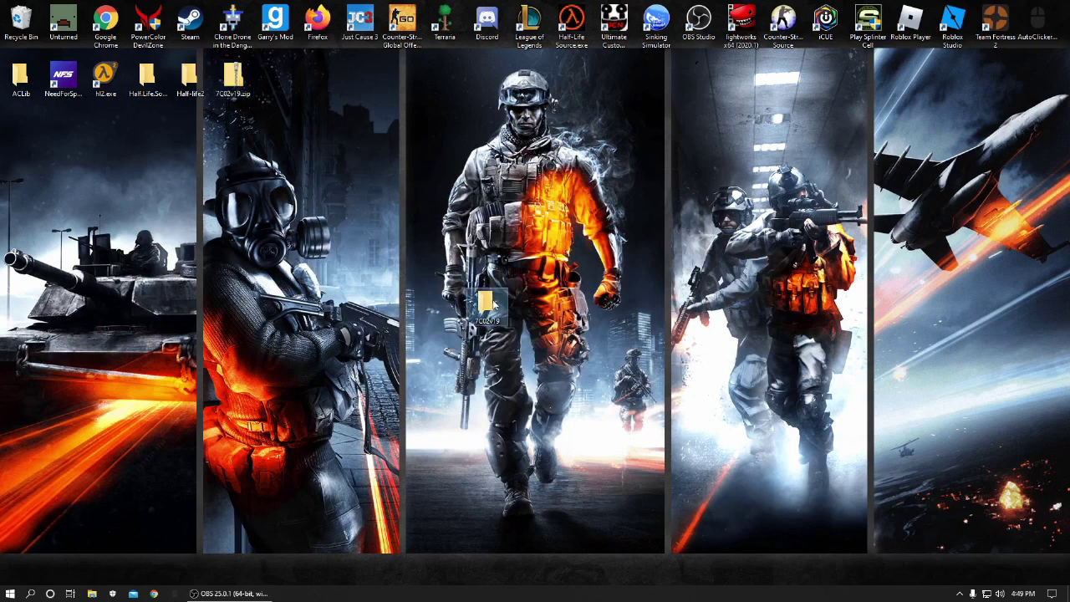
# Move E7C02AMS.190 from the extracted 7C02v19 folder onto the desktop
pyautogui.doubleClick(732, 187)
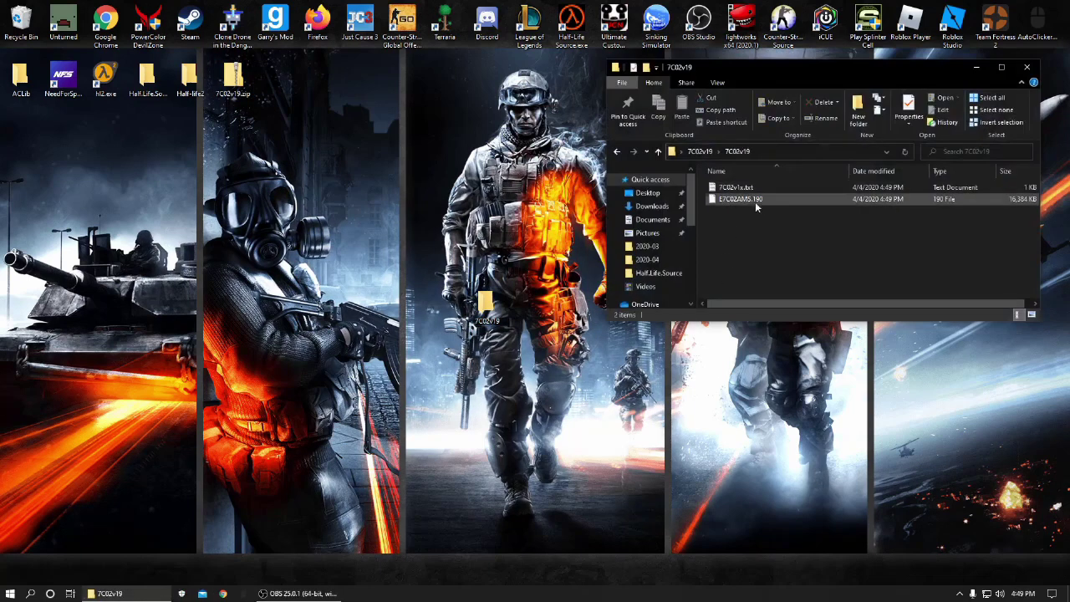
pyautogui.click(747, 199)
pyautogui.moveTo(745, 200); pyautogui.dragTo(359, 200)
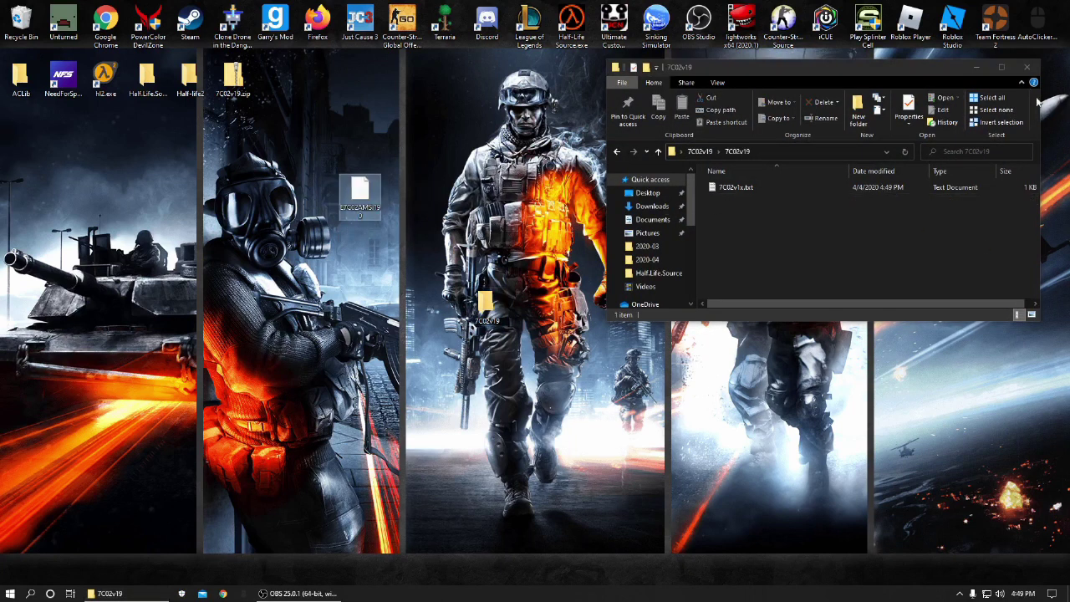
pyautogui.click(1026, 67)
# Rename the desktop BIOS file to MSI.ROM, confirming the extension change
pyautogui.rightClick(351, 192)
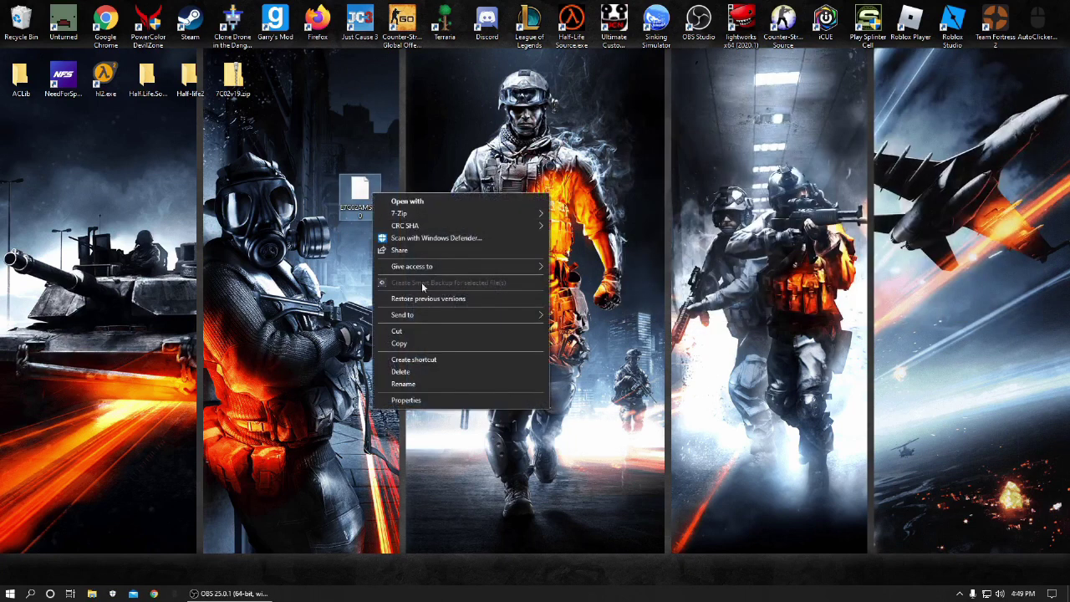
pyautogui.click(441, 378)
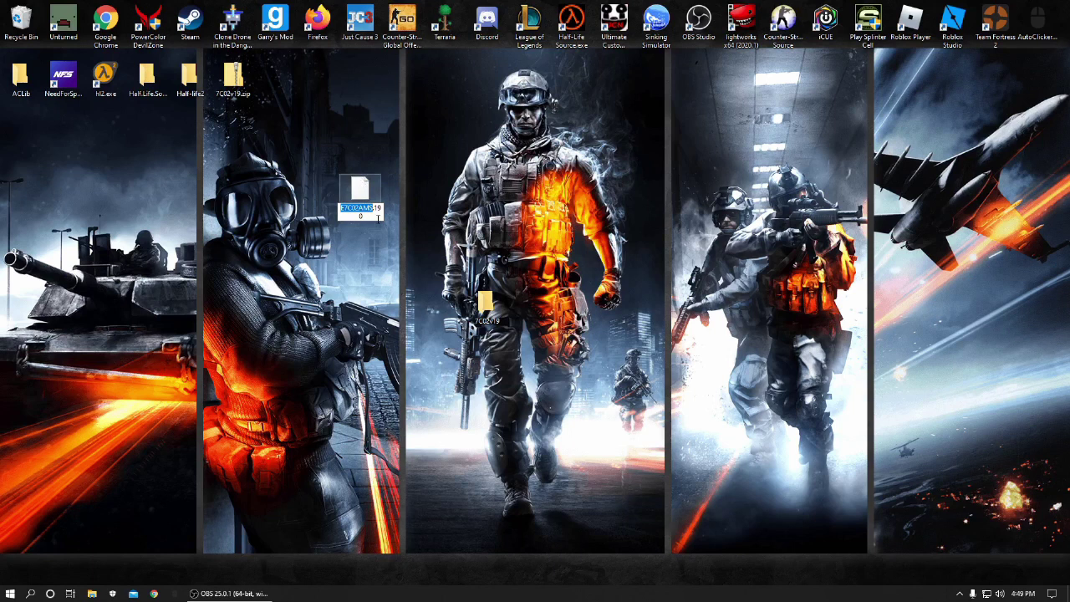
pyautogui.hotkey('ctrl', 'a')
pyautogui.write('M')
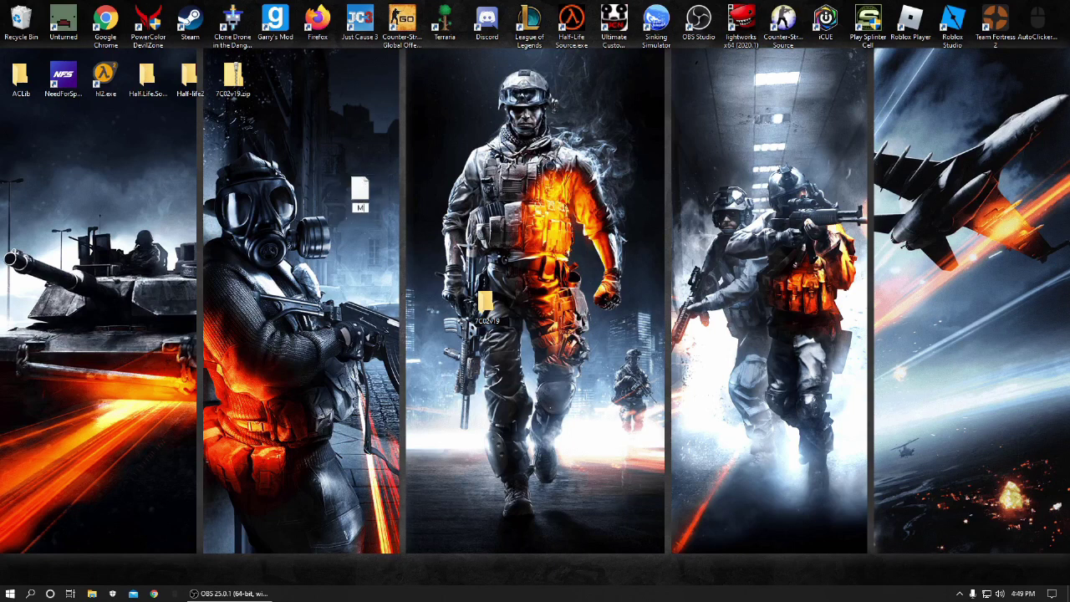
pyautogui.write('SI.ROM')
pyautogui.click(444, 199)
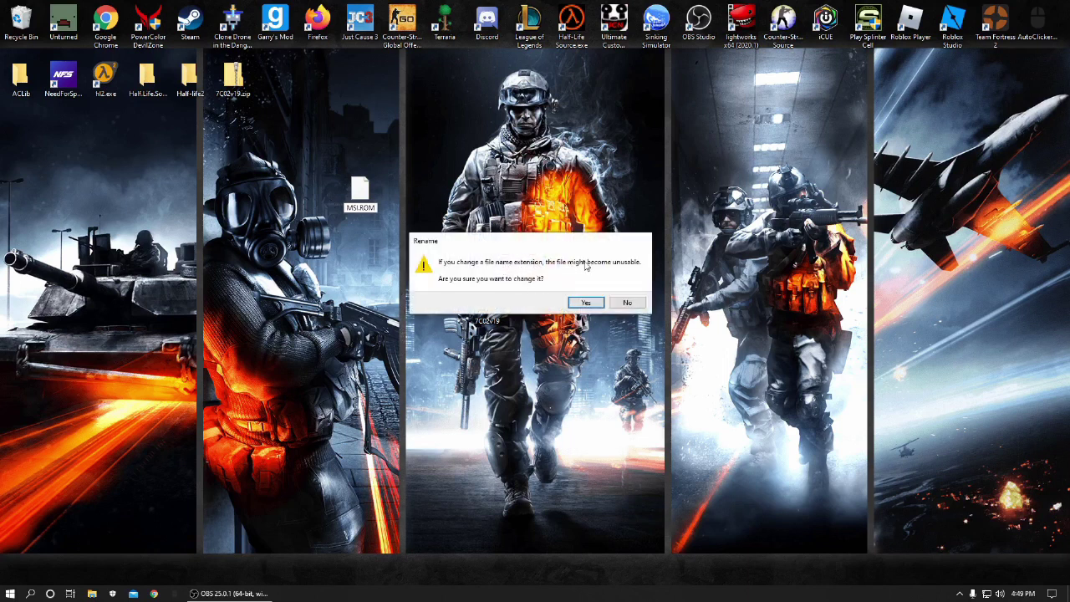
pyautogui.click(582, 301)
pyautogui.moveTo(595, 311); pyautogui.dragTo(507, 195)
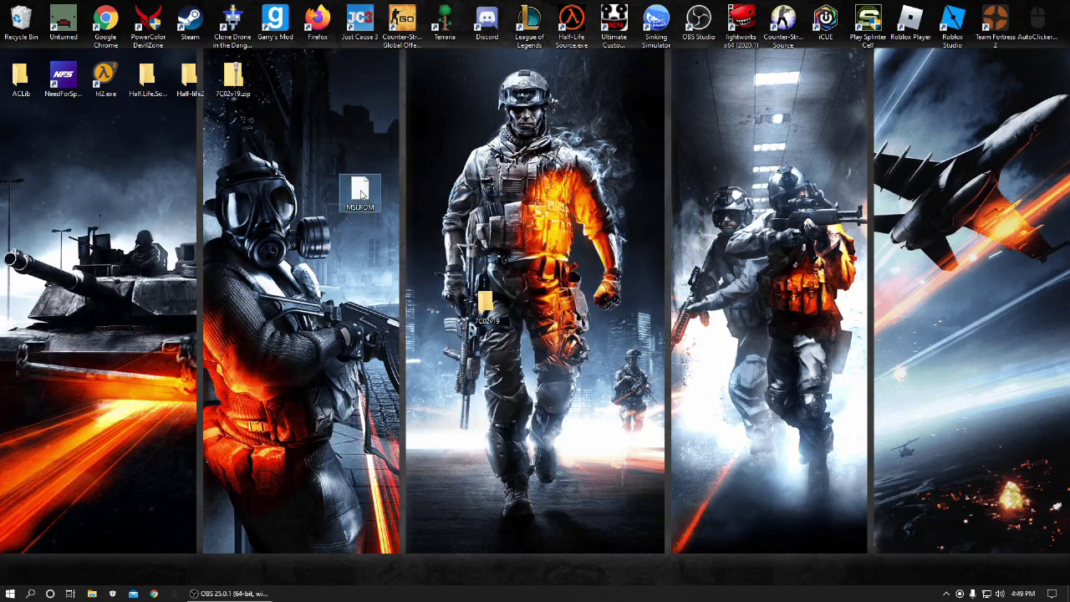
pyautogui.moveTo(359, 194); pyautogui.dragTo(656, 194)
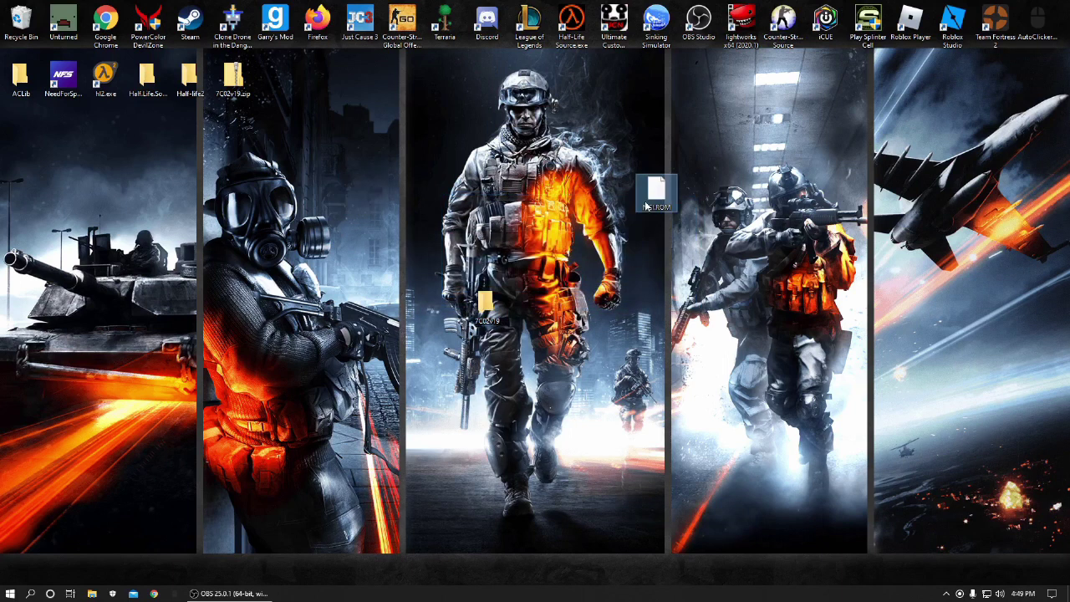
# Open New Volume (E:) and permanently delete the old MSI.ROM on it
pyautogui.click(91, 593)
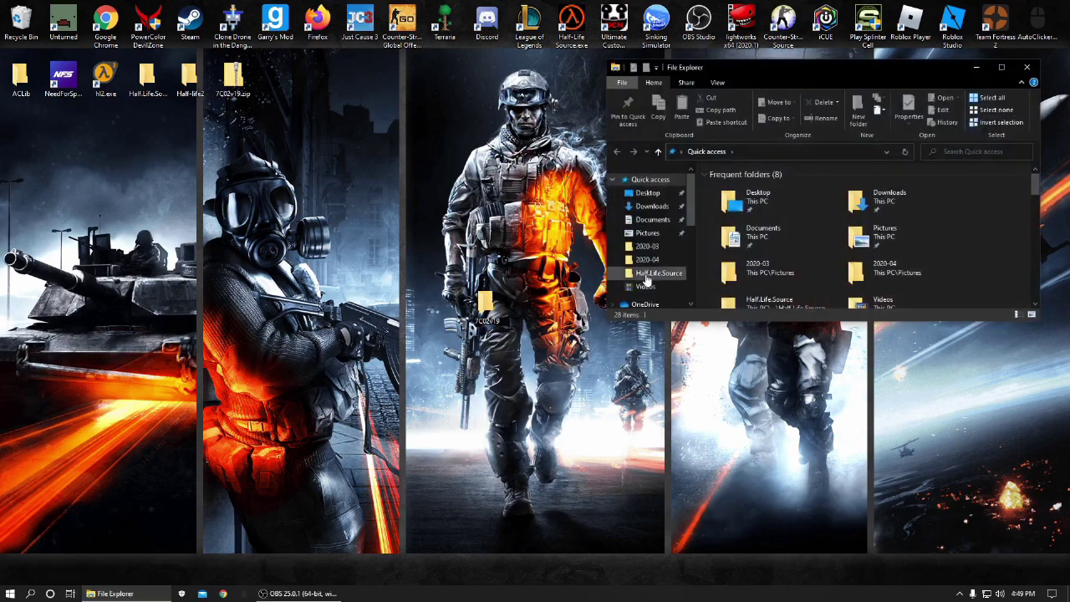
pyautogui.scroll(-5, 652, 267)
pyautogui.click(679, 267)
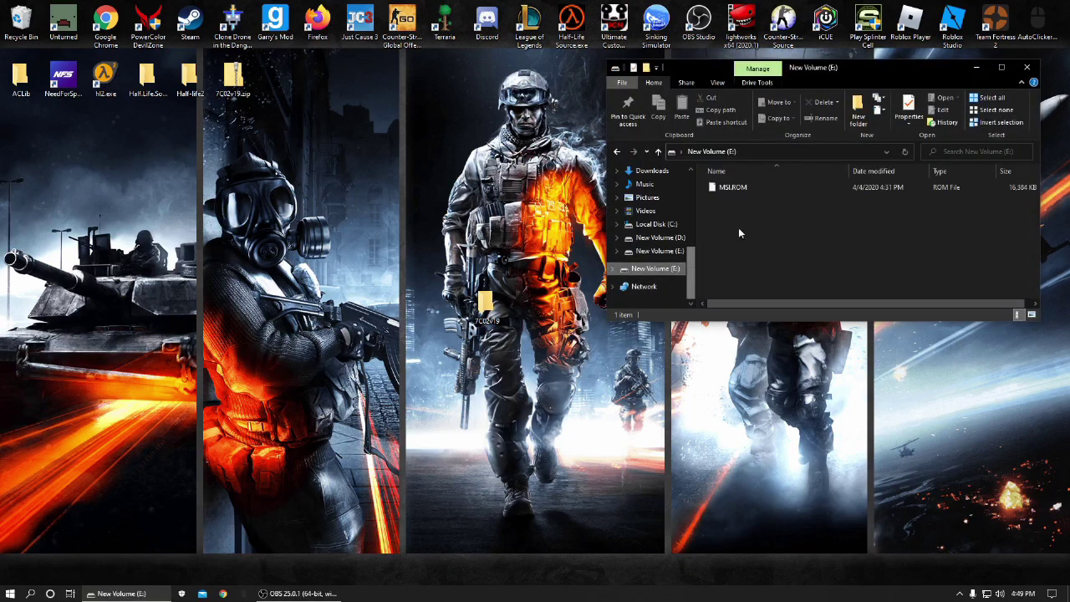
pyautogui.click(733, 186)
pyautogui.hotkey('shift', 'Delete')
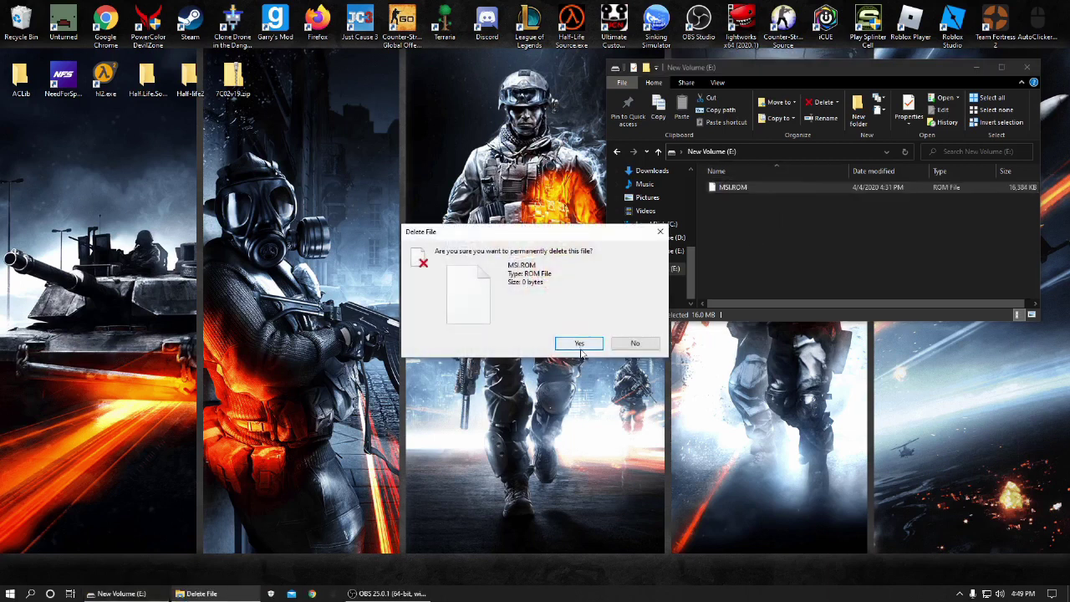
pyautogui.click(579, 344)
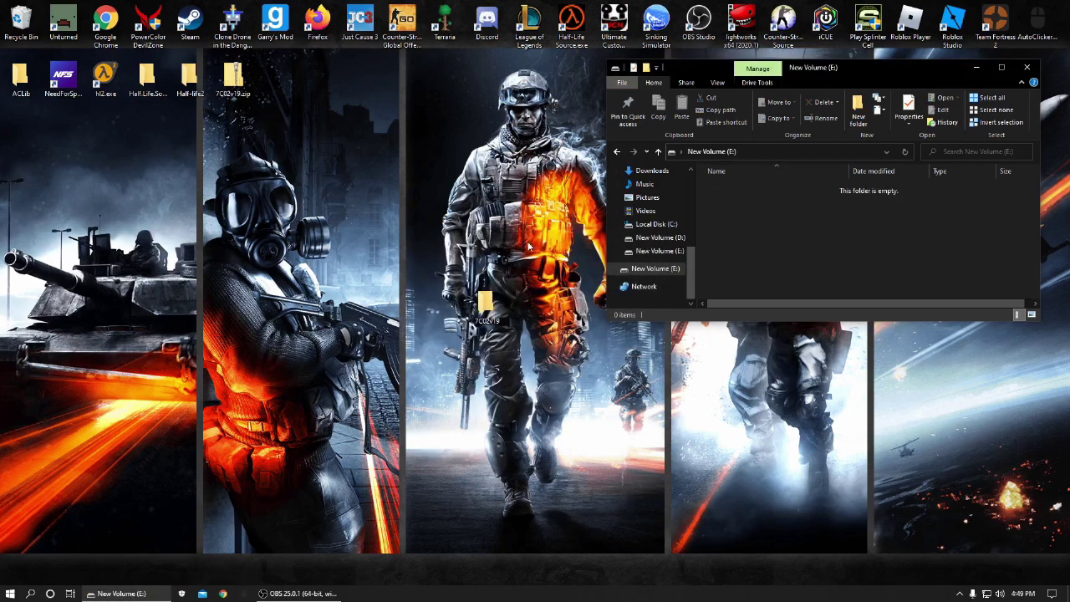
# Copy the desktop MSI.ROM onto New Volume (E:), then close the drive window
pyautogui.moveTo(759, 57); pyautogui.dragTo(837, 56)
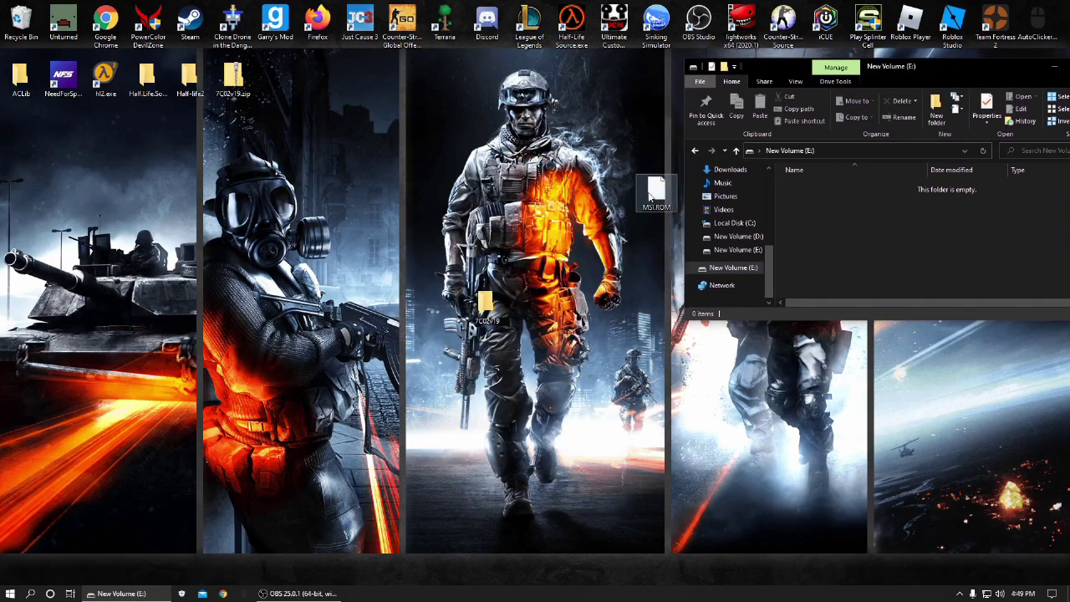
pyautogui.moveTo(656, 190); pyautogui.dragTo(909, 380)
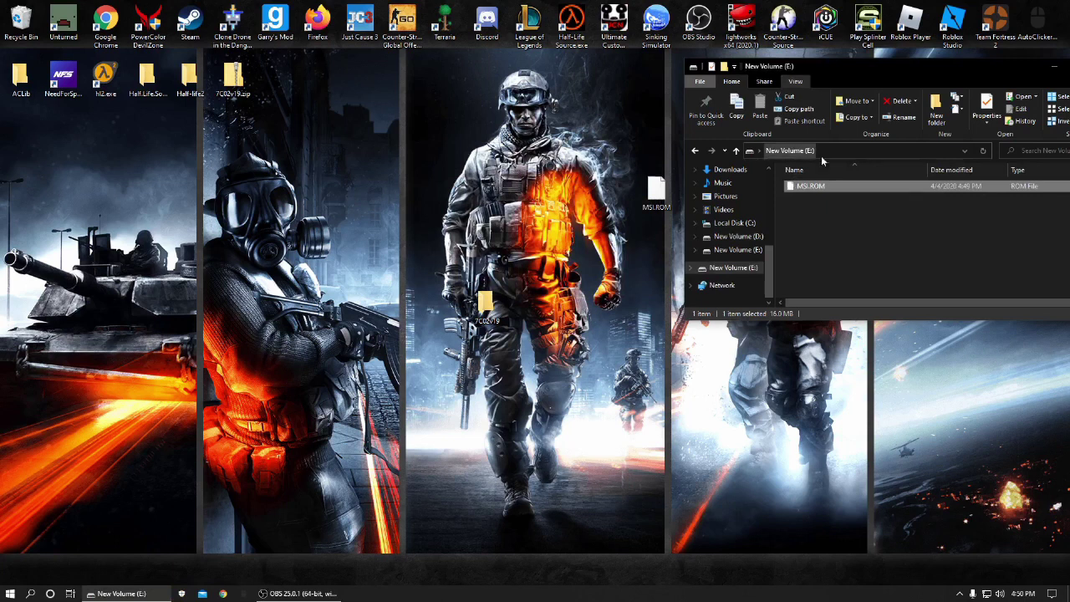
pyautogui.moveTo(861, 66); pyautogui.dragTo(714, 66)
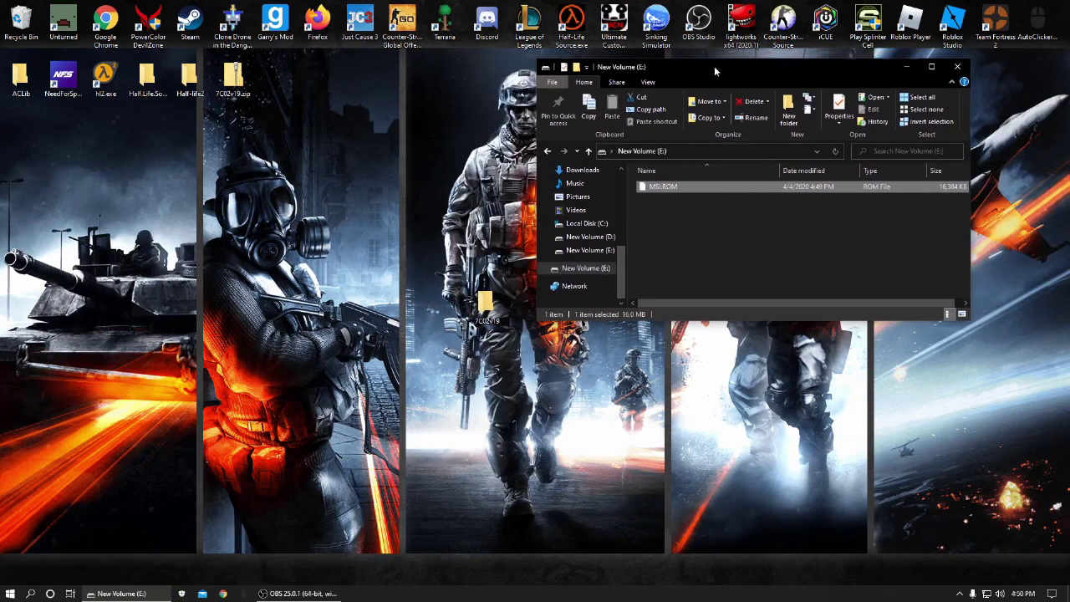
pyautogui.click(961, 68)
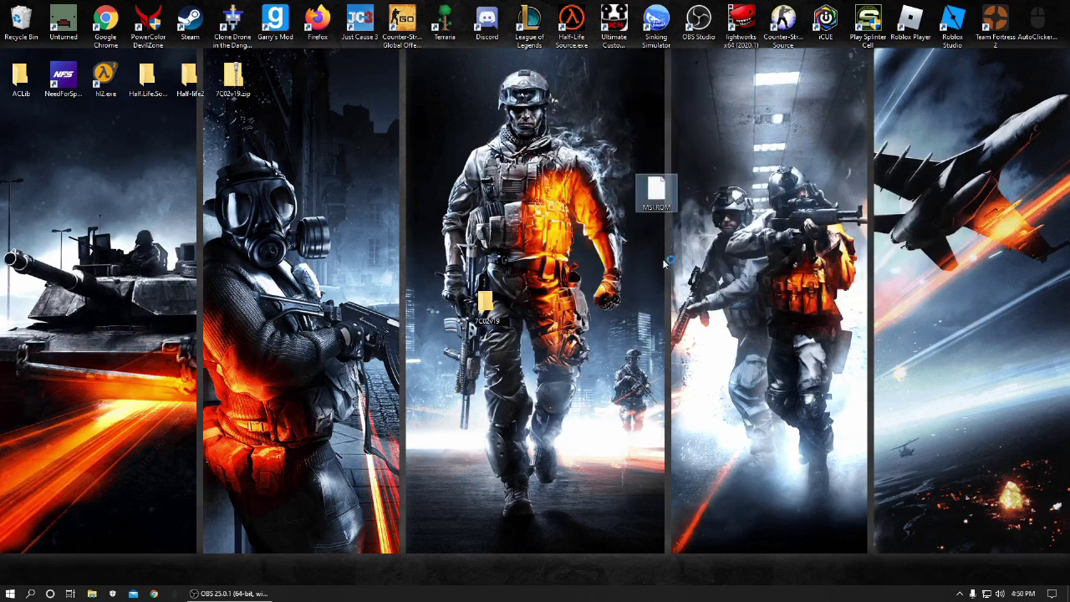